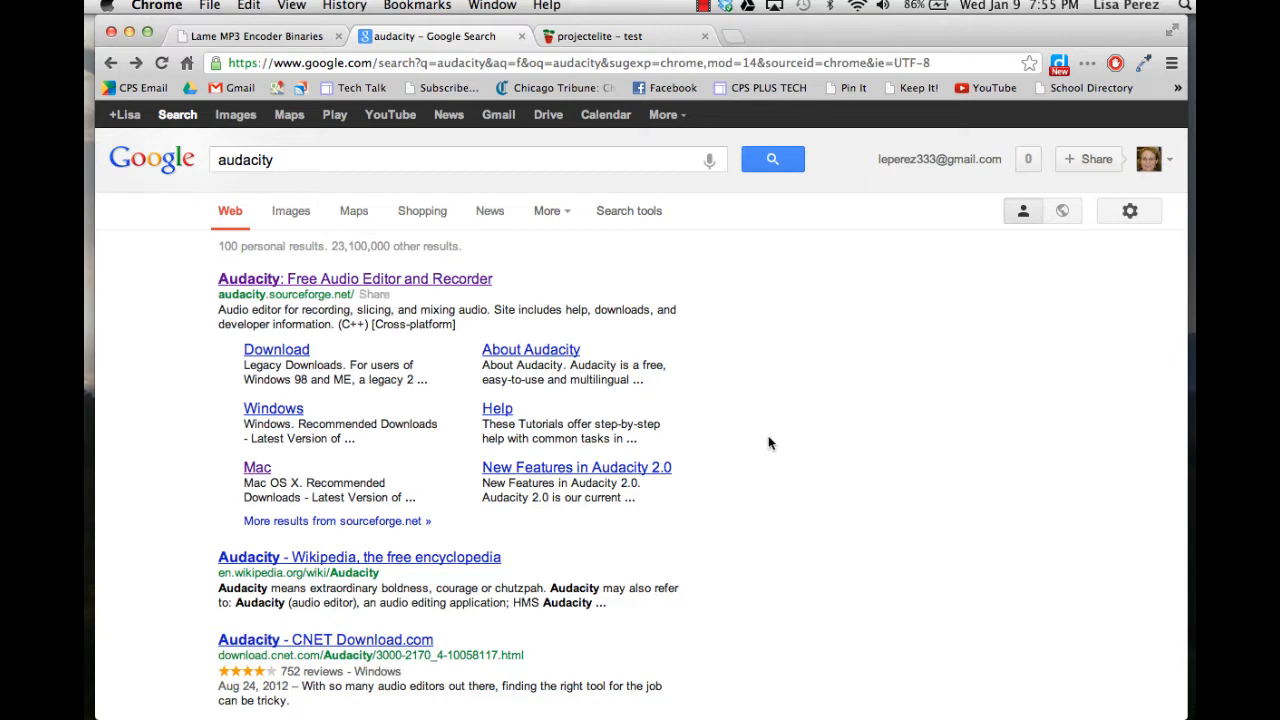
Open the Audacity website from the search results and look over its download options.
click(398, 282)
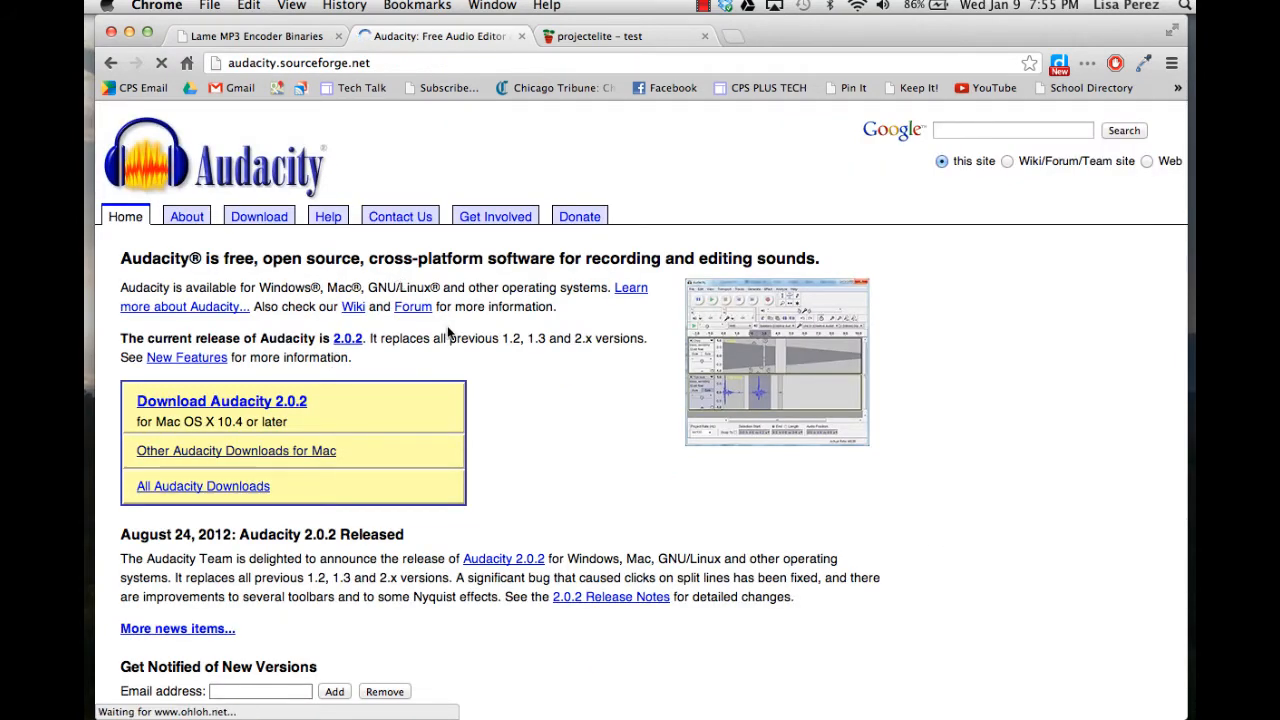
scroll(496, 428, down, 3)
scroll(496, 428, up, 3)
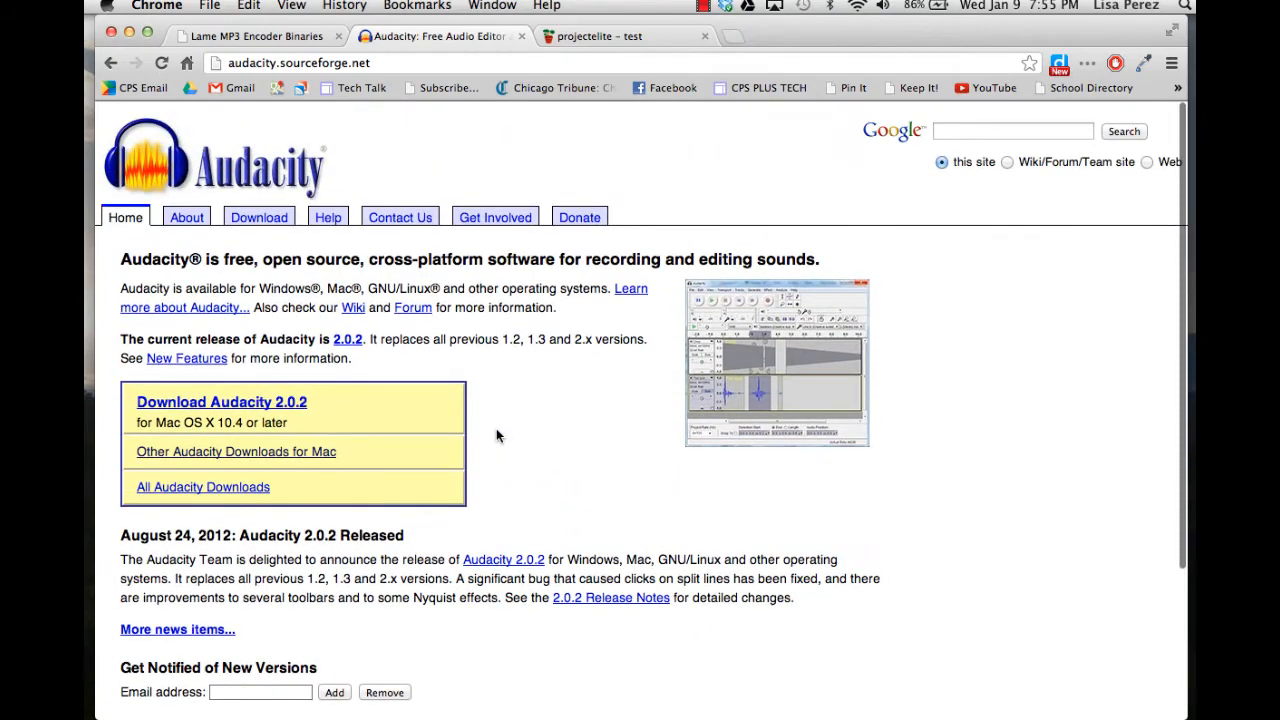
scroll(496, 435, down, 3)
scroll(496, 435, up, 3)
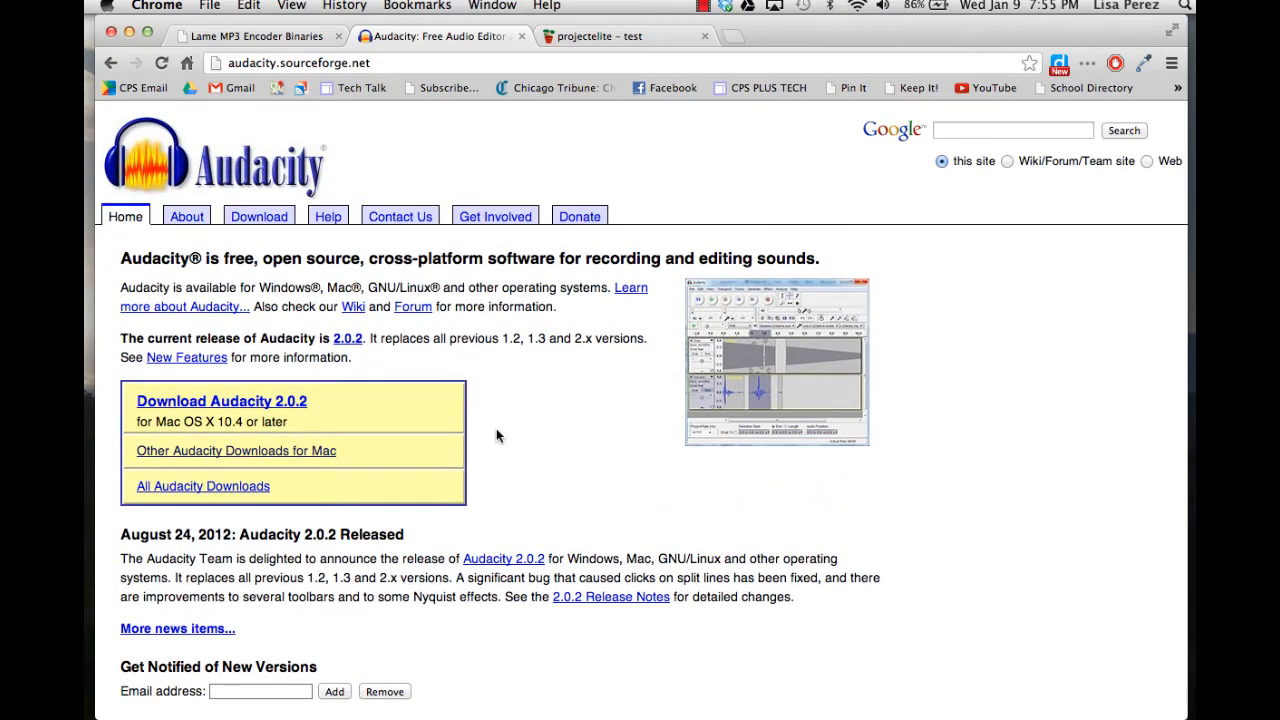
Switch to Audacity and record a short voice clip, stopping after a few seconds.
click(129, 32)
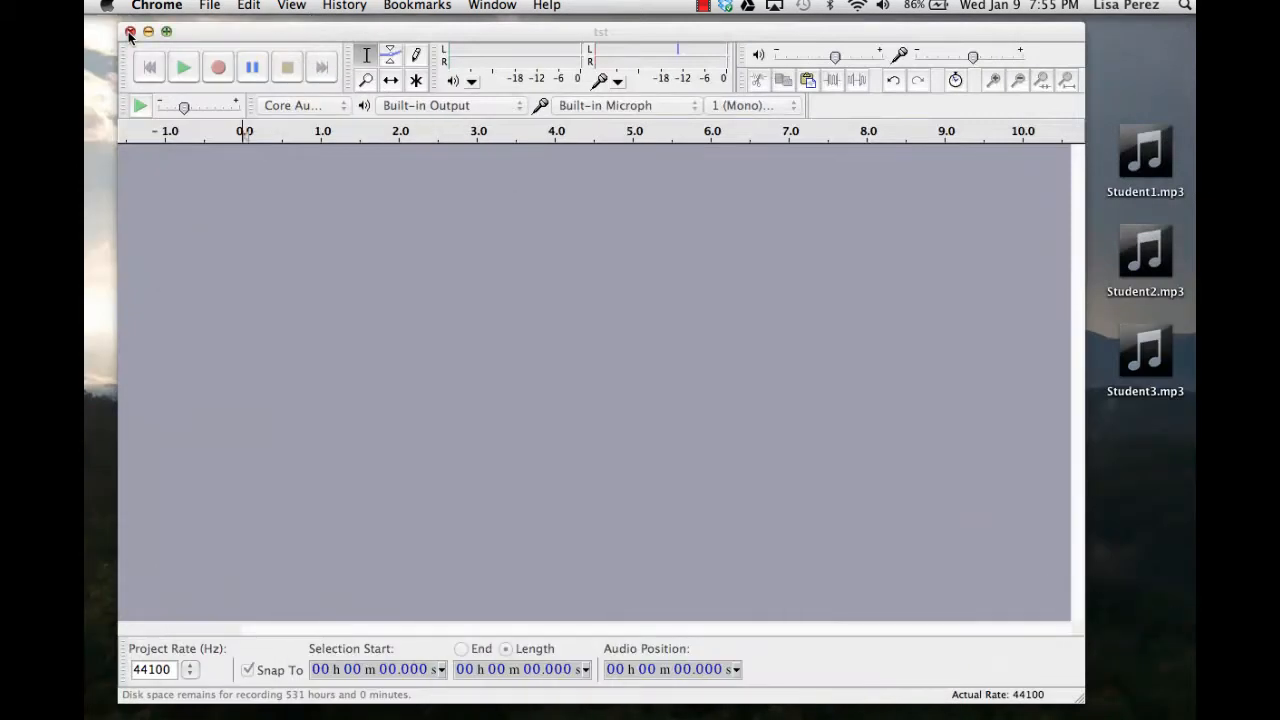
click(235, 38)
mouse_move(228, 38)
mouse_down()
mouse_move(224, 68)
mouse_move(219, 32)
mouse_up()
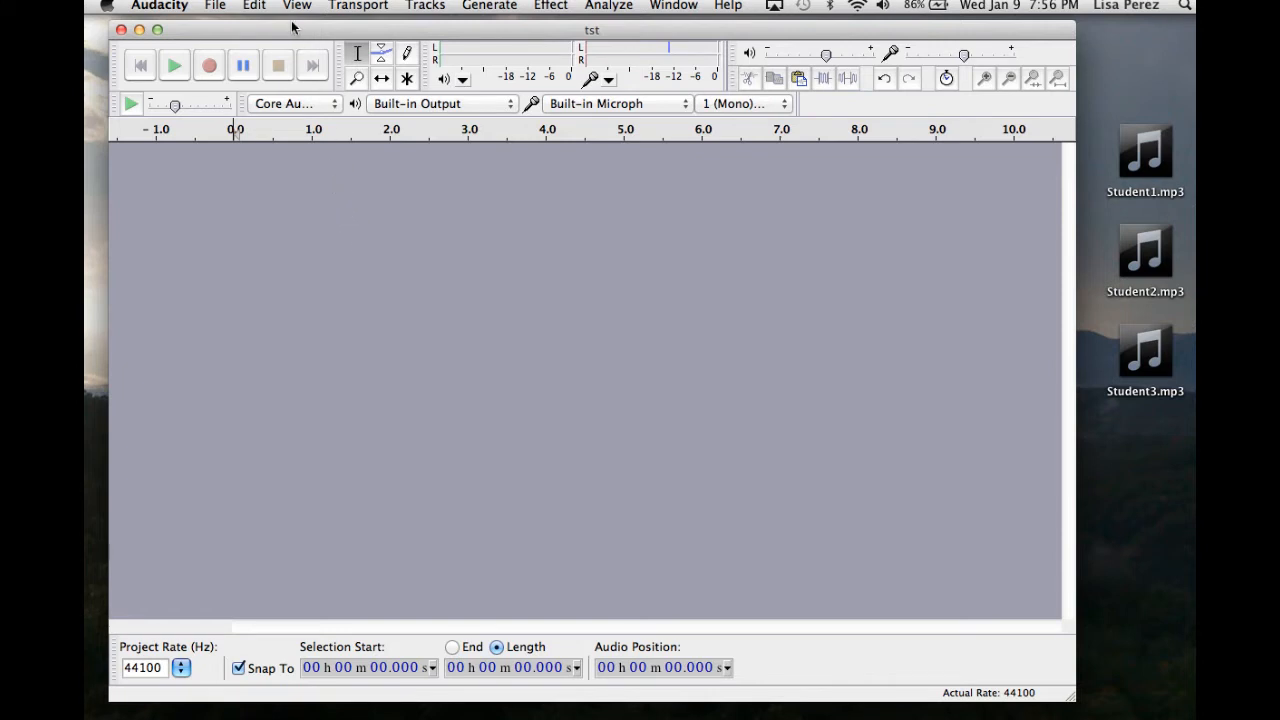
drag(291, 24, 293, 40)
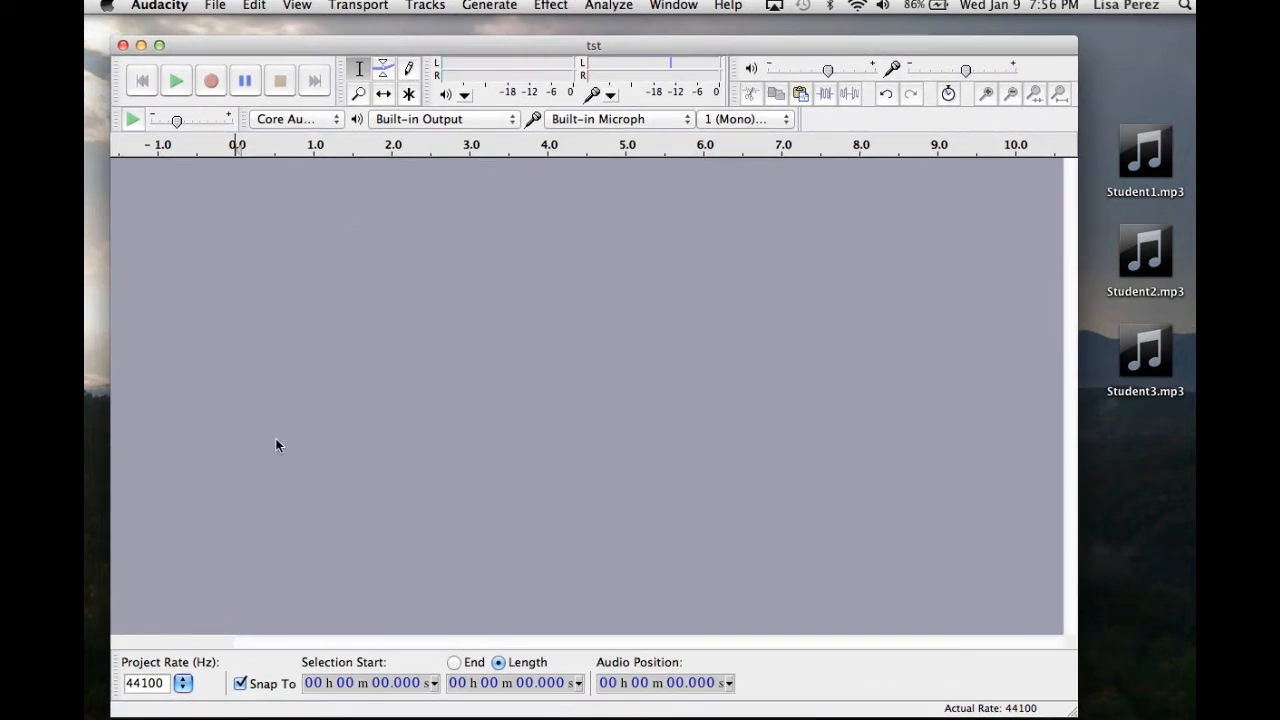
click(213, 89)
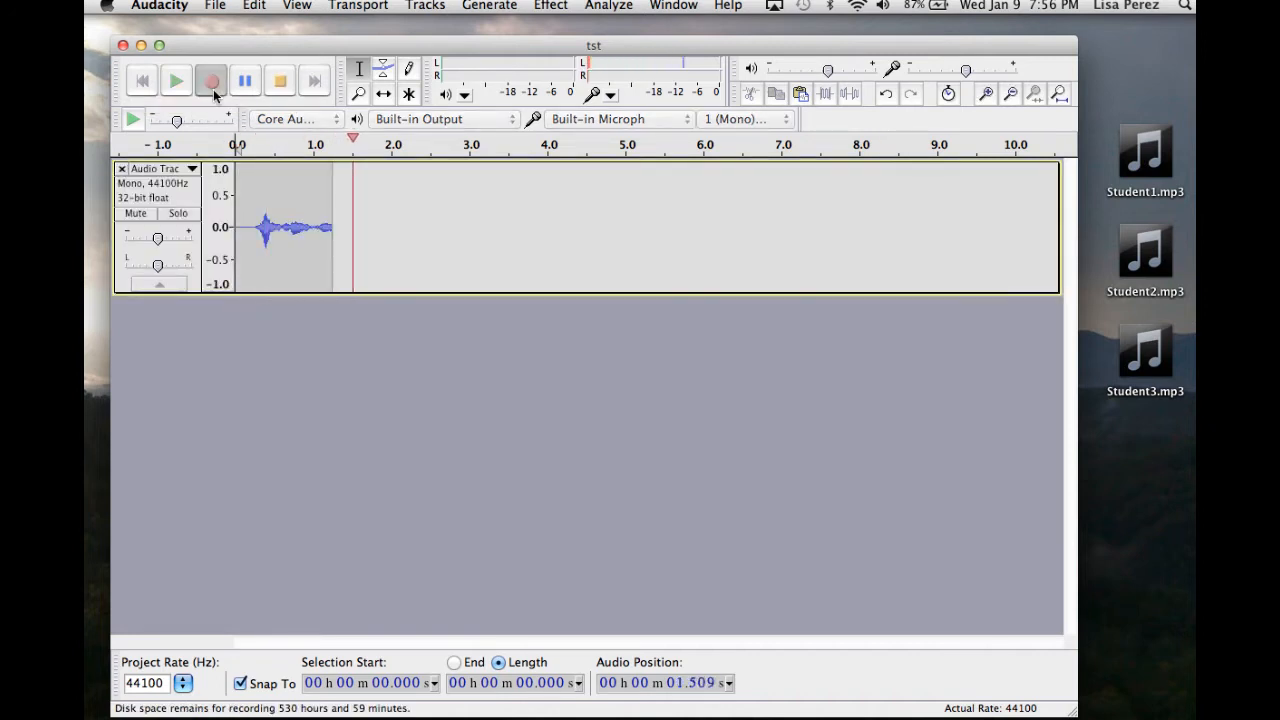
click(280, 83)
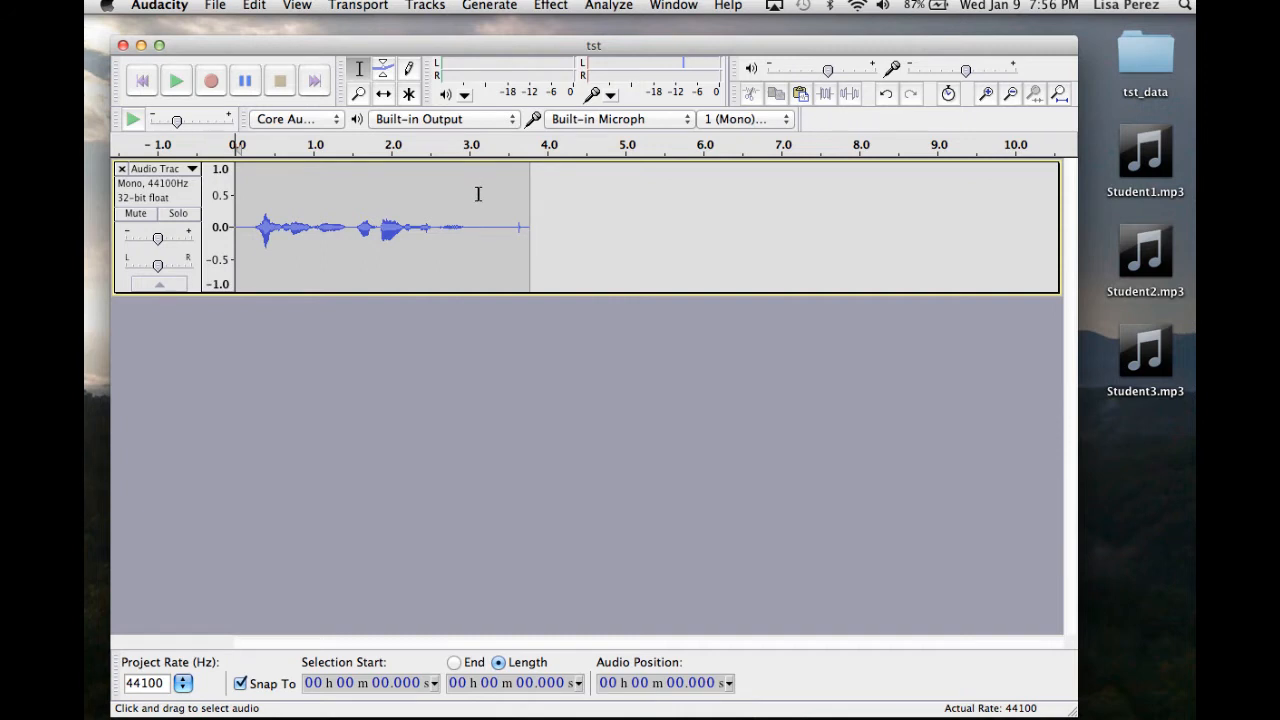
Select the silent tail at the end of the recording and delete it.
drag(481, 215, 531, 213)
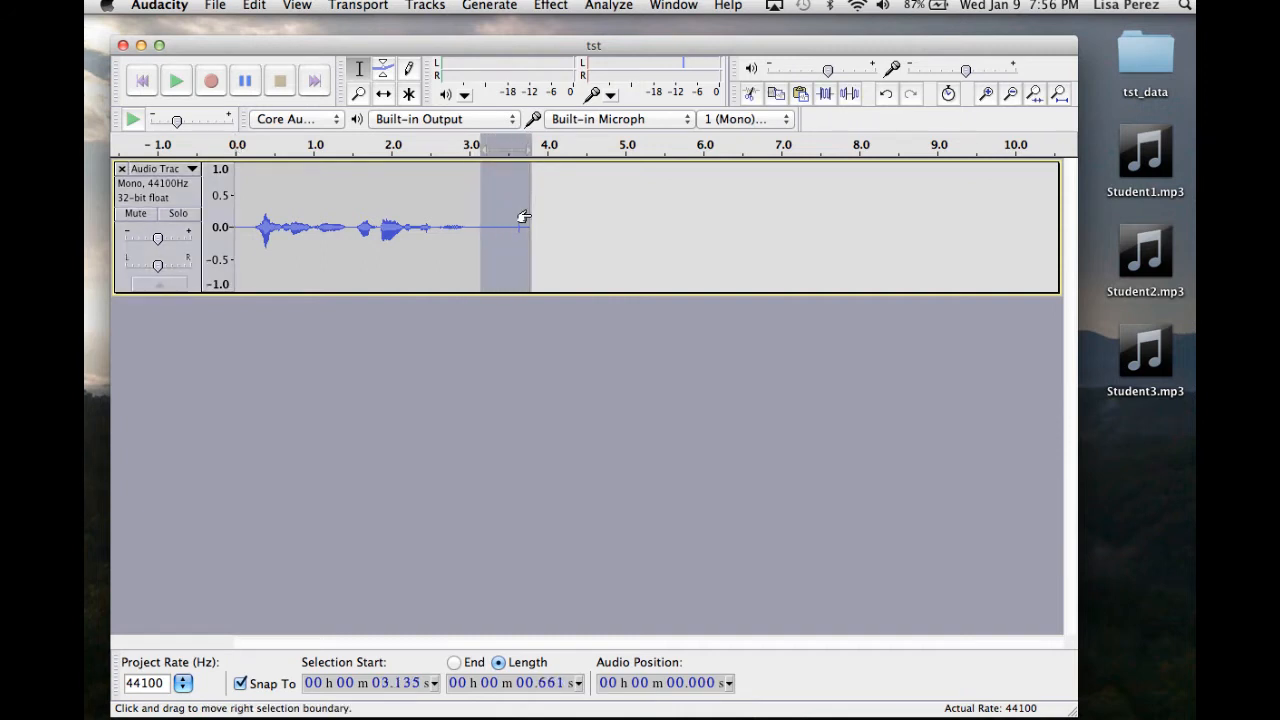
key(BackSpace)
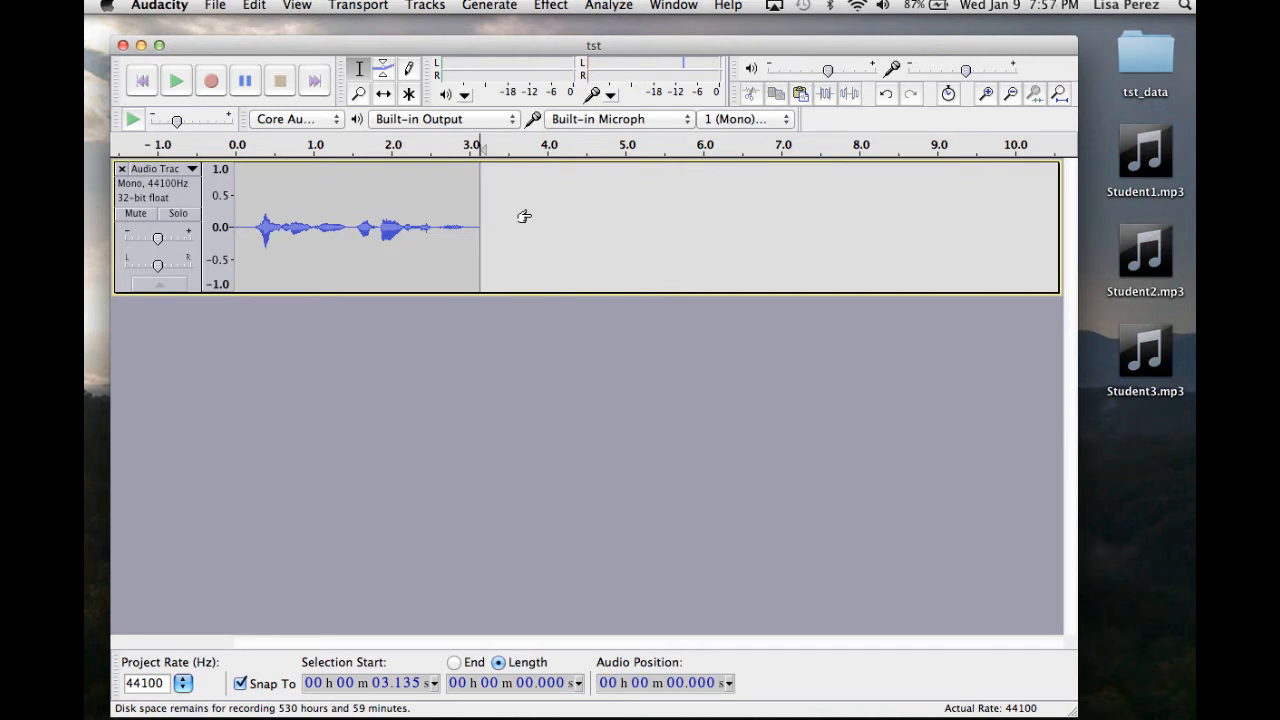
drag(438, 52, 434, 39)
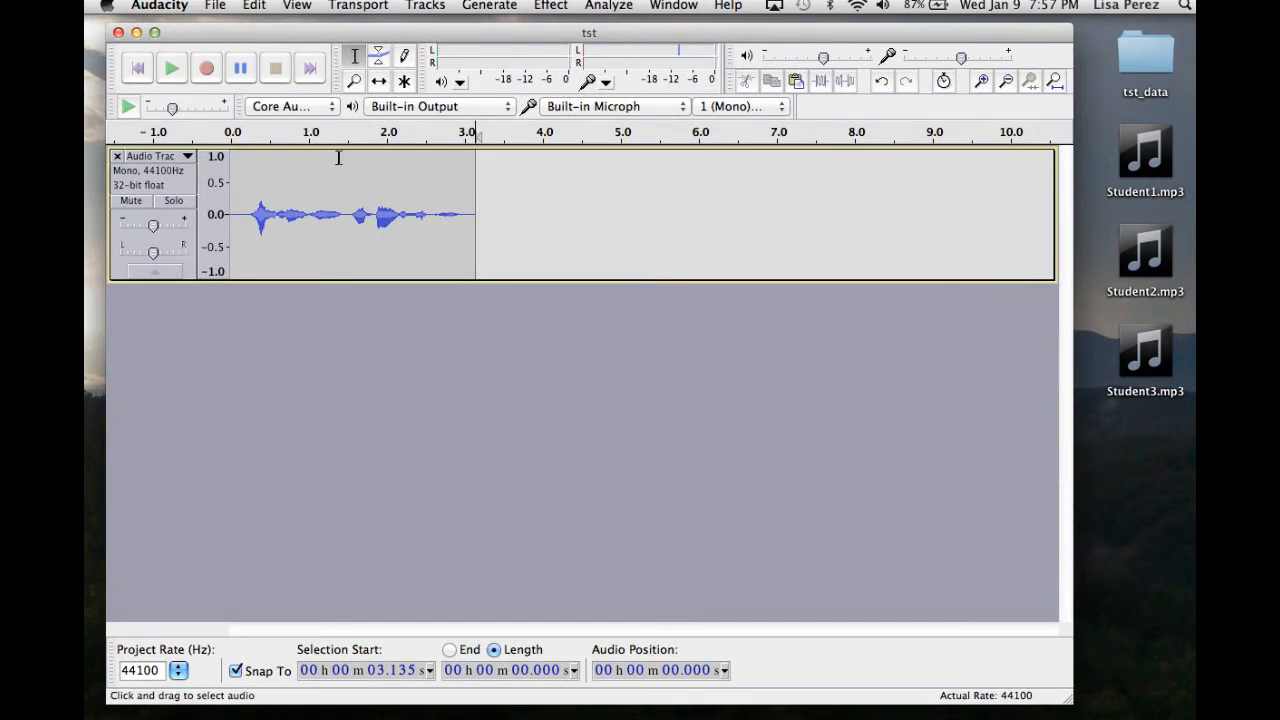
Start exporting the audio and review the format list, keeping MP3 Files.
click(218, 6)
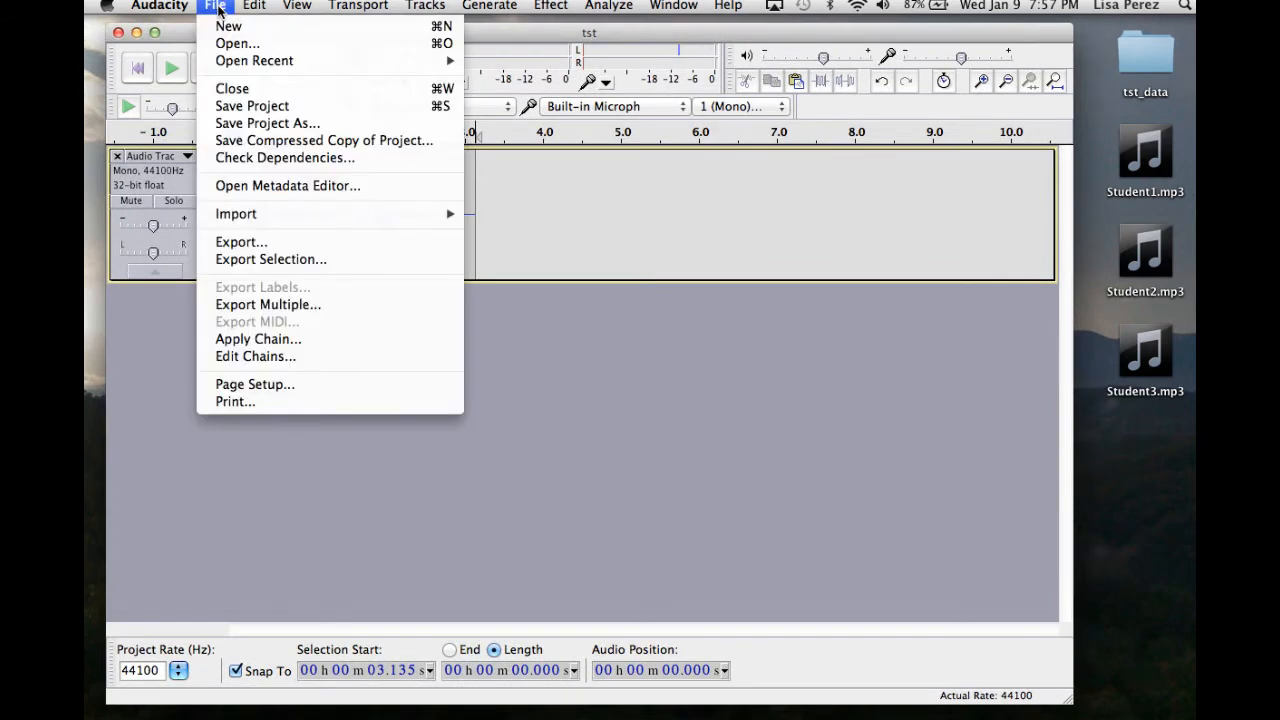
click(260, 245)
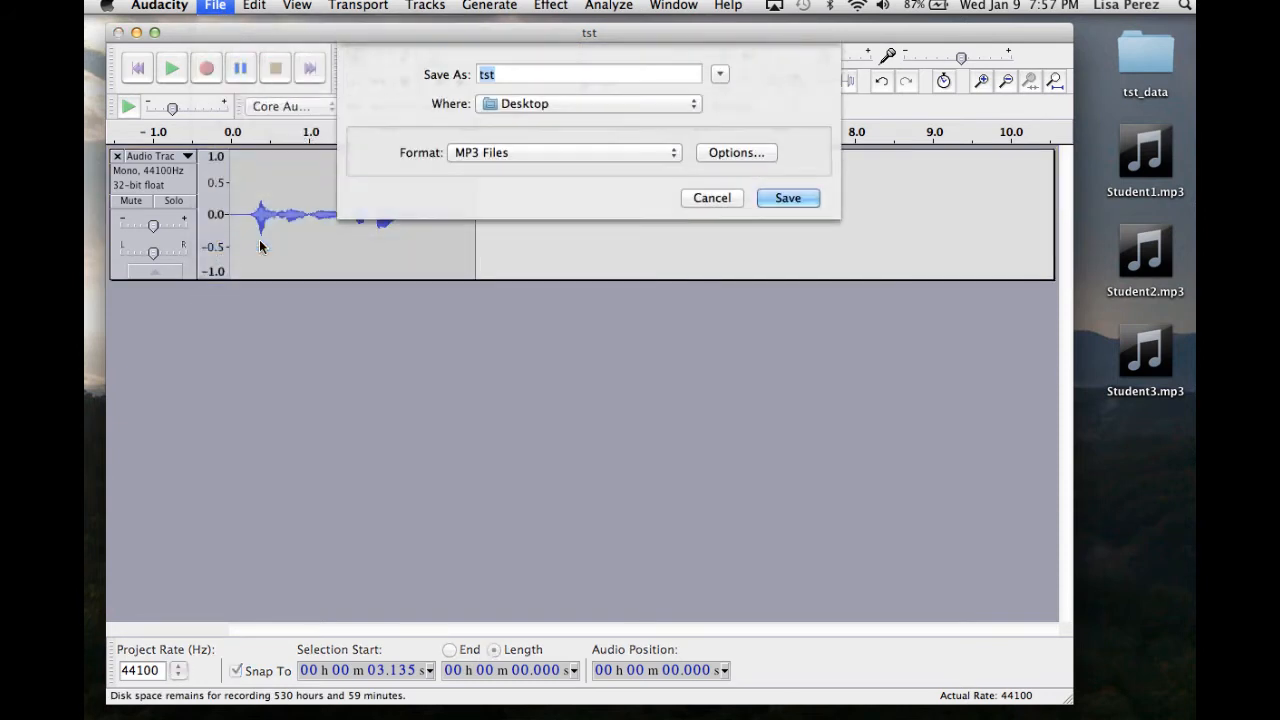
click(675, 155)
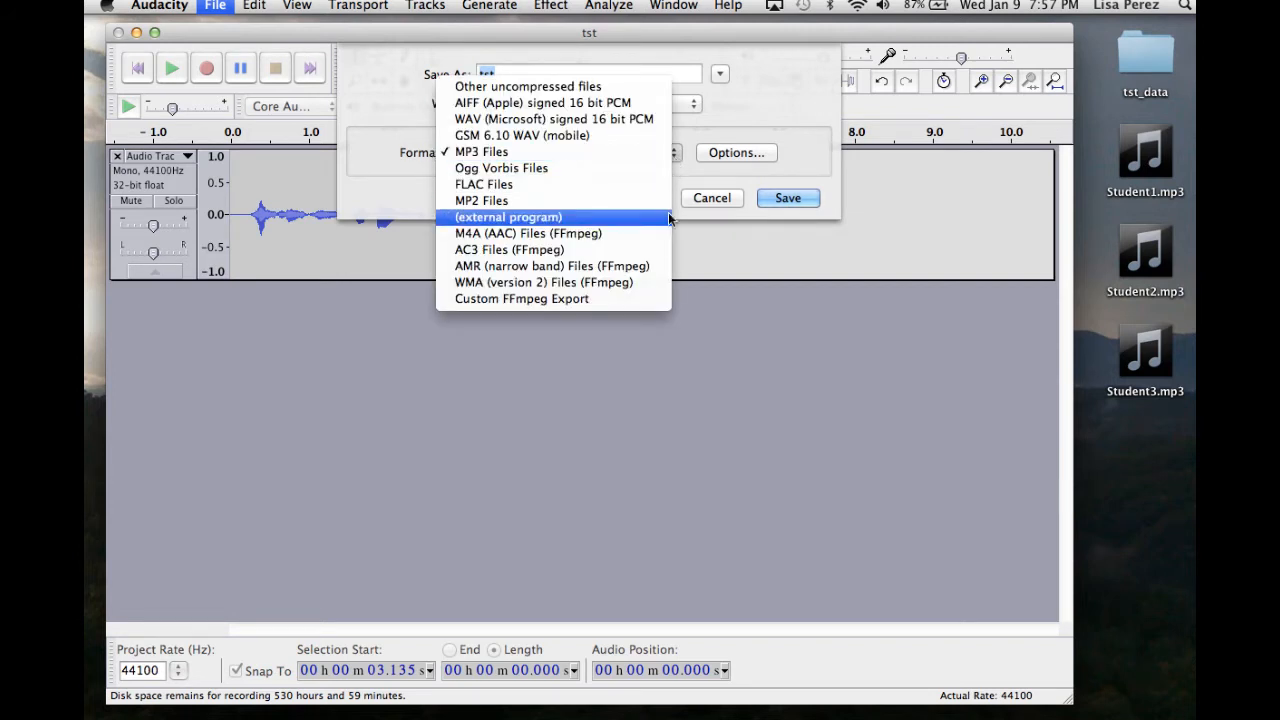
click(657, 155)
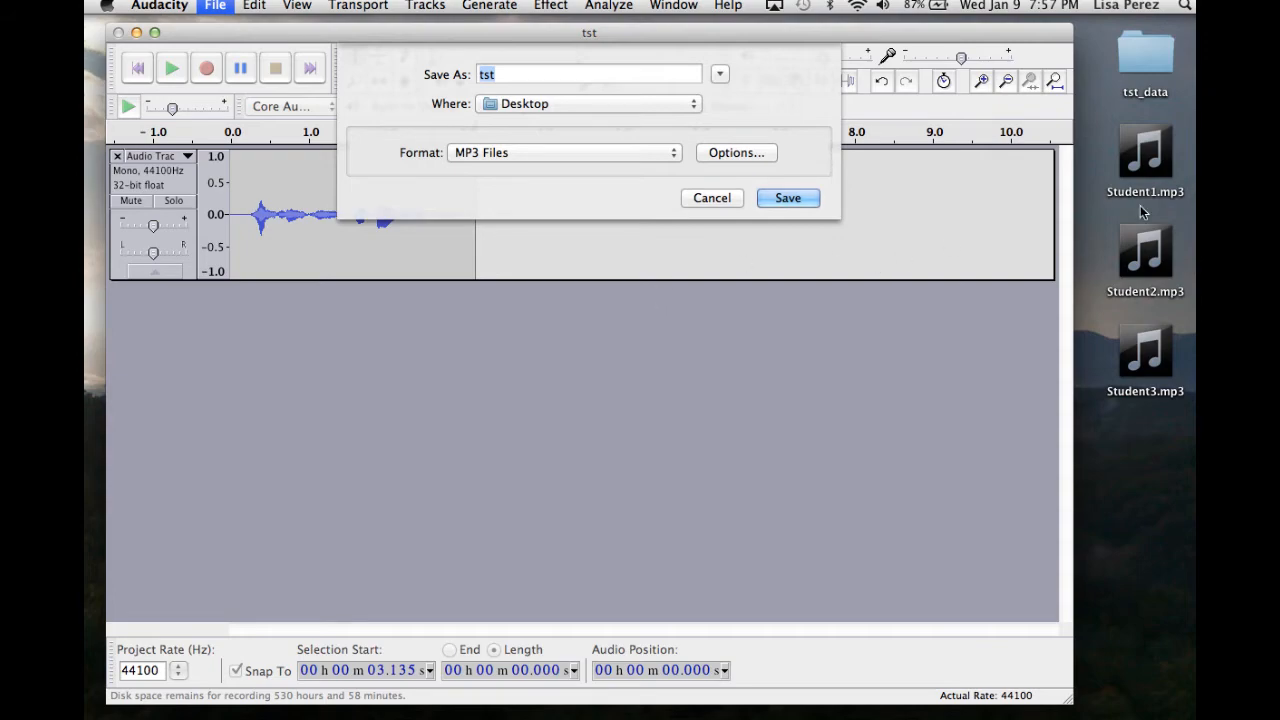
Switch to the browser and review the LAME MP3 encoder download page for Mac.
mouse_move(1188, 192)
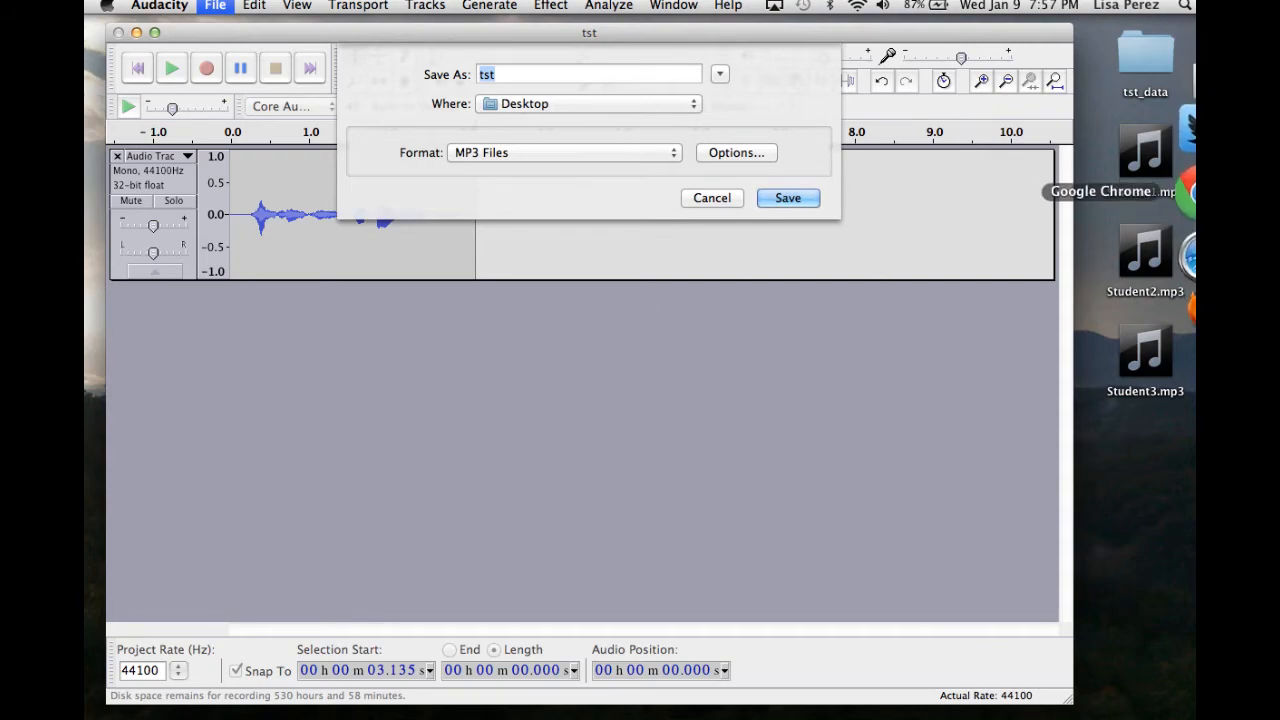
click(1186, 193)
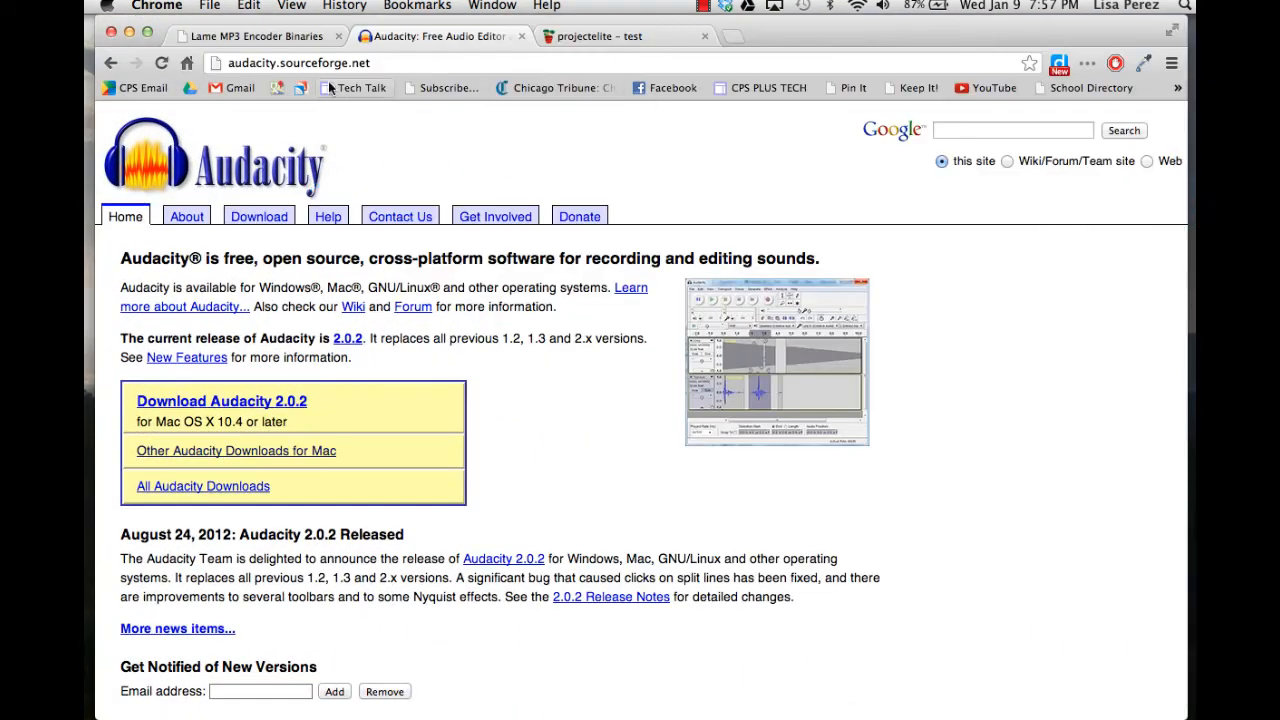
click(273, 39)
scroll(461, 249, up, 3)
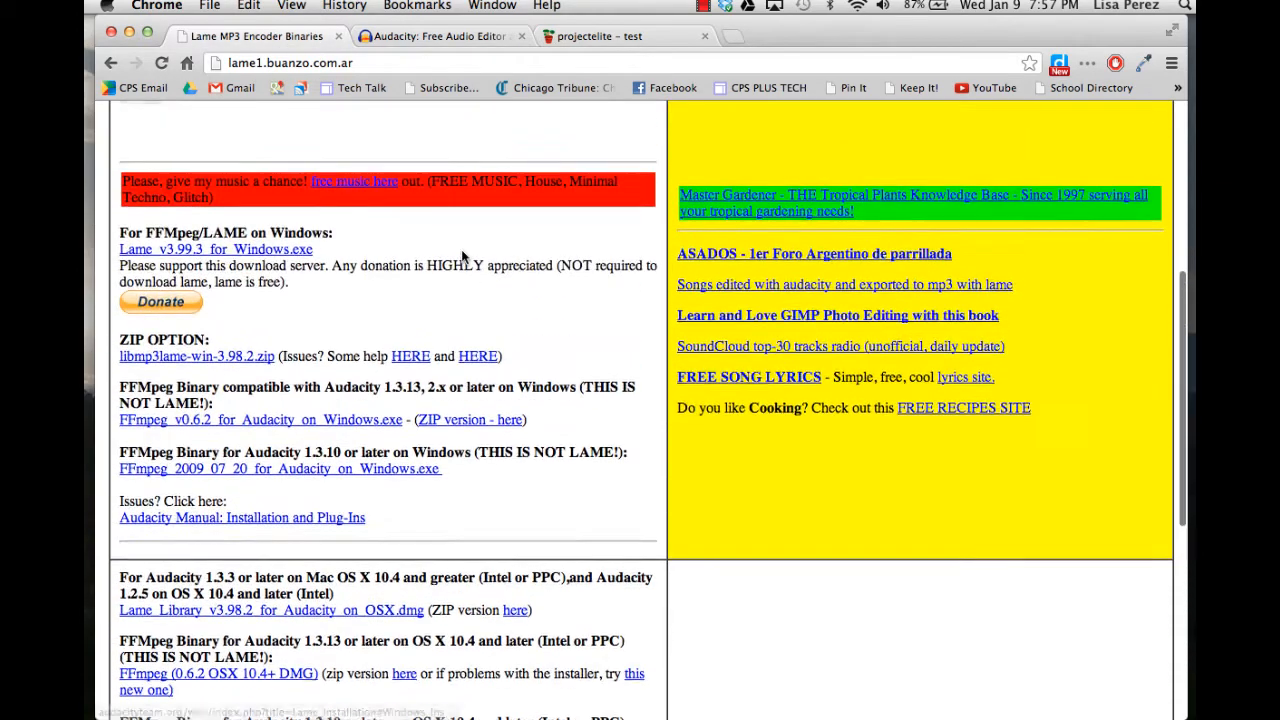
scroll(462, 254, down, 3)
scroll(462, 254, up, 3)
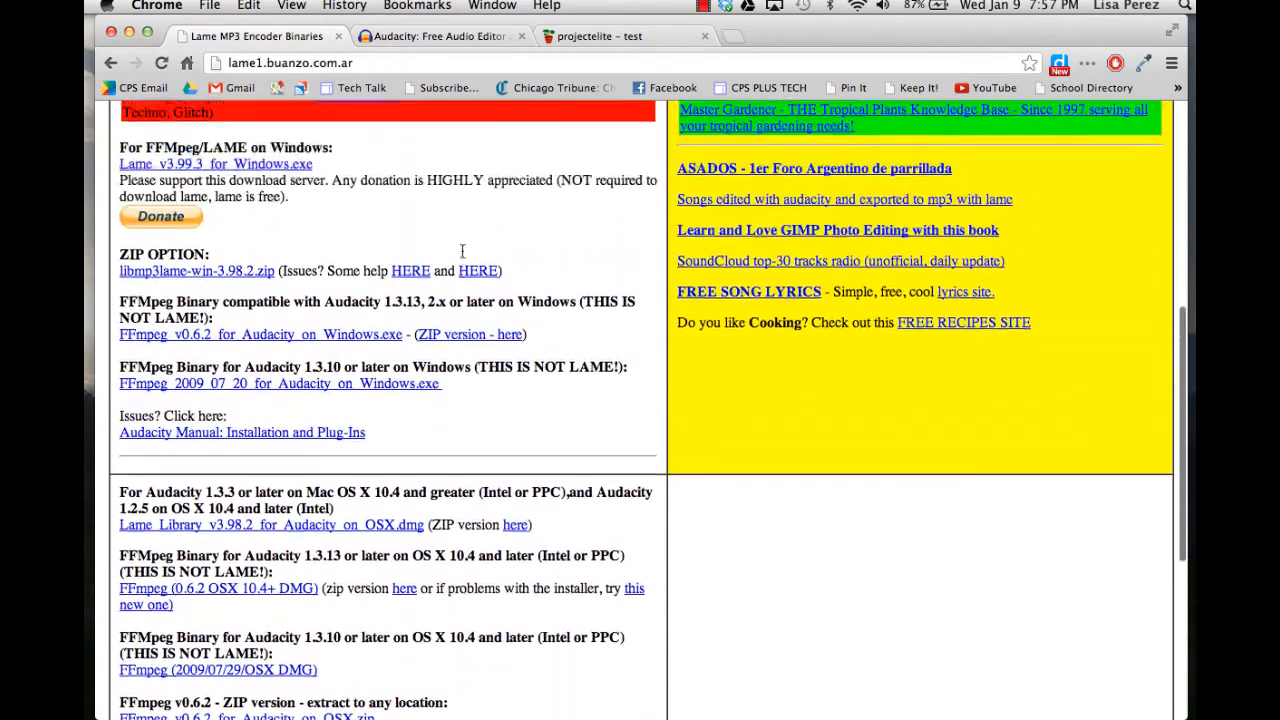
scroll(462, 254, down, 4)
scroll(461, 257, down, 1)
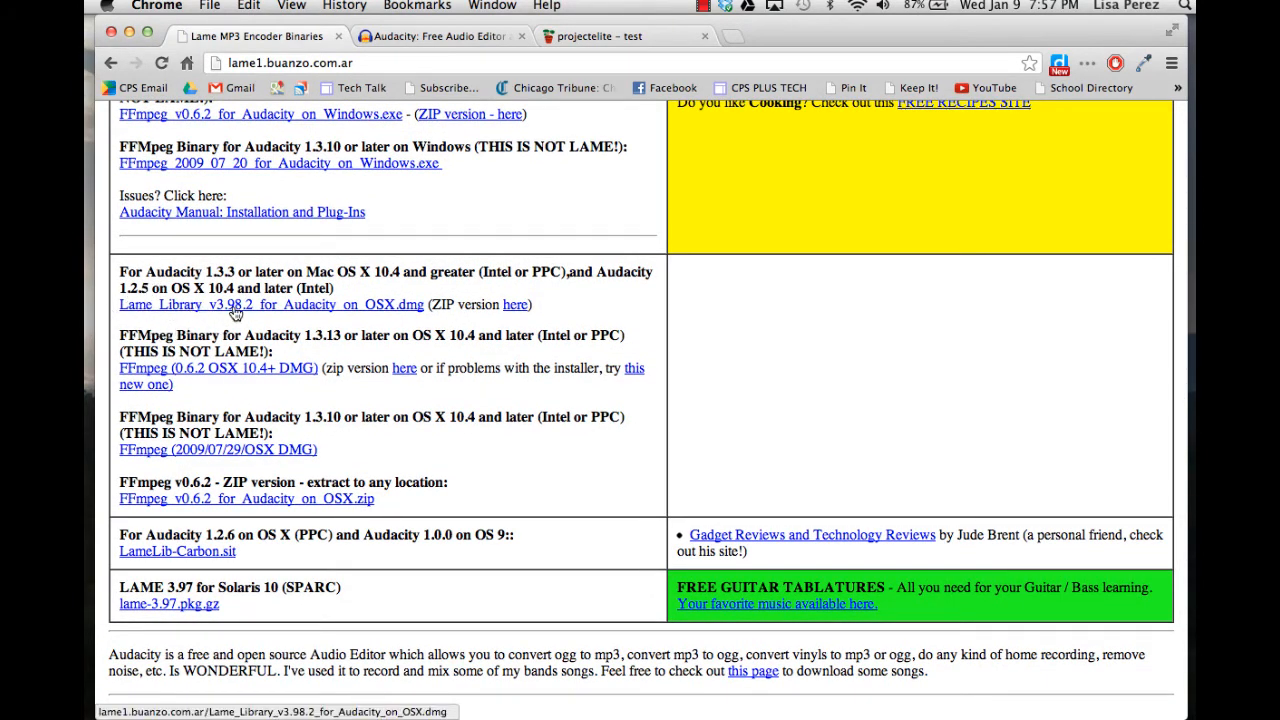
click(130, 34)
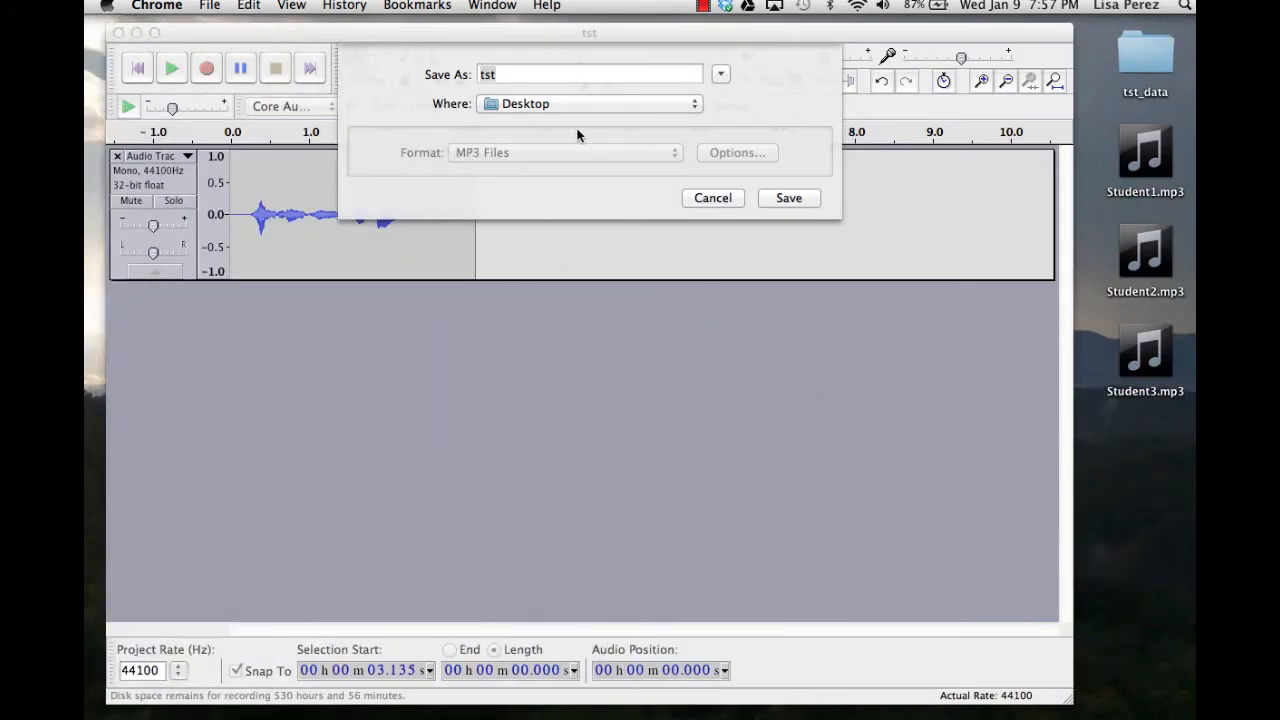
Export the recording to the Desktop as Student4 and accept the empty metadata.
click(531, 69)
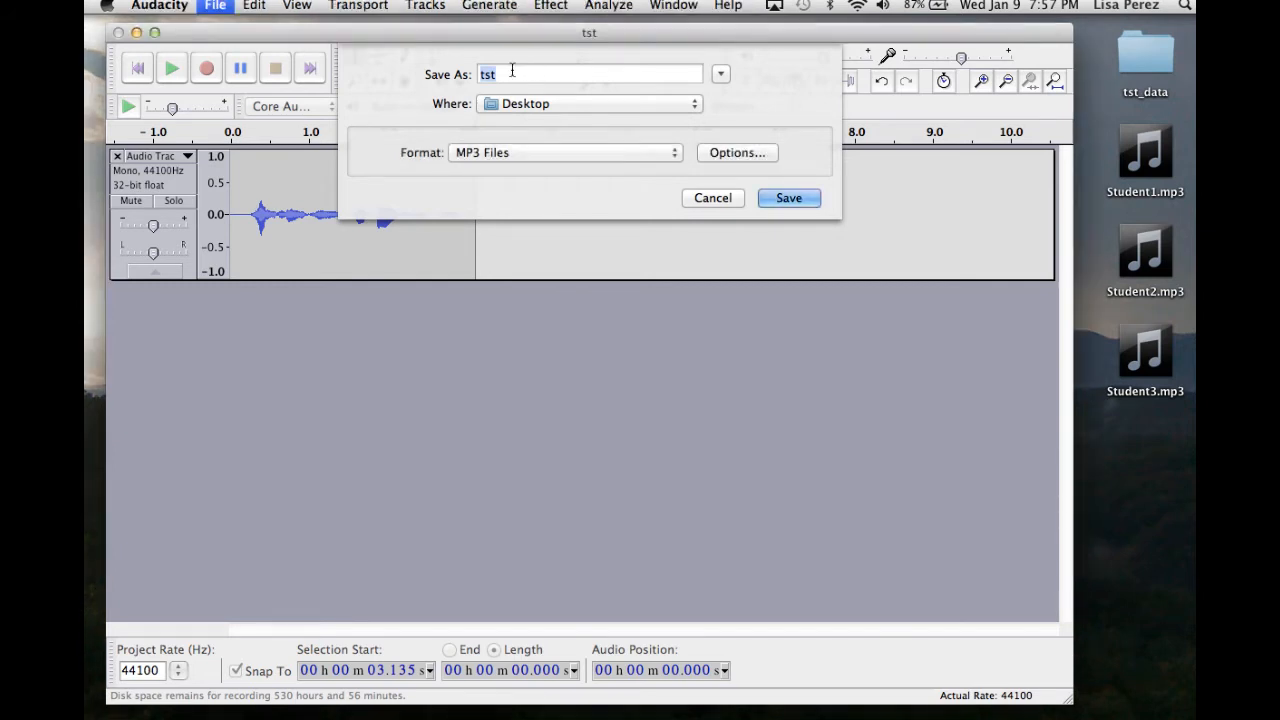
text(Student4)
click(781, 197)
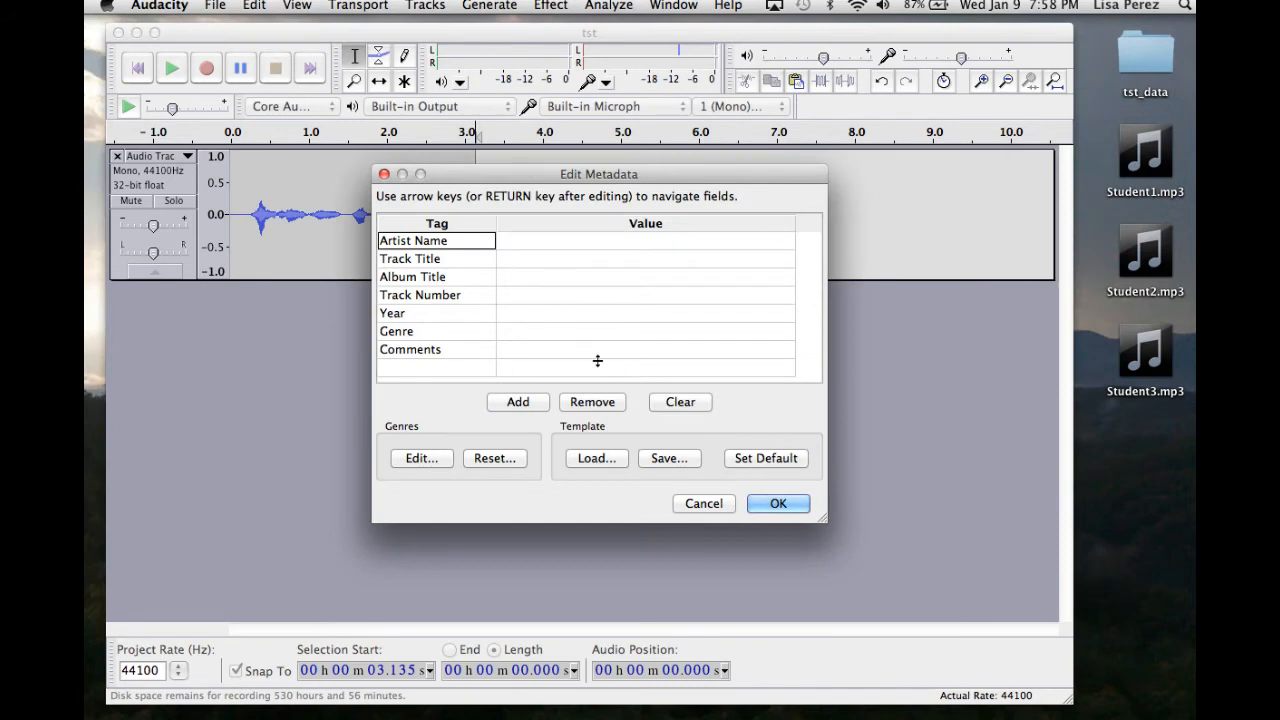
click(776, 502)
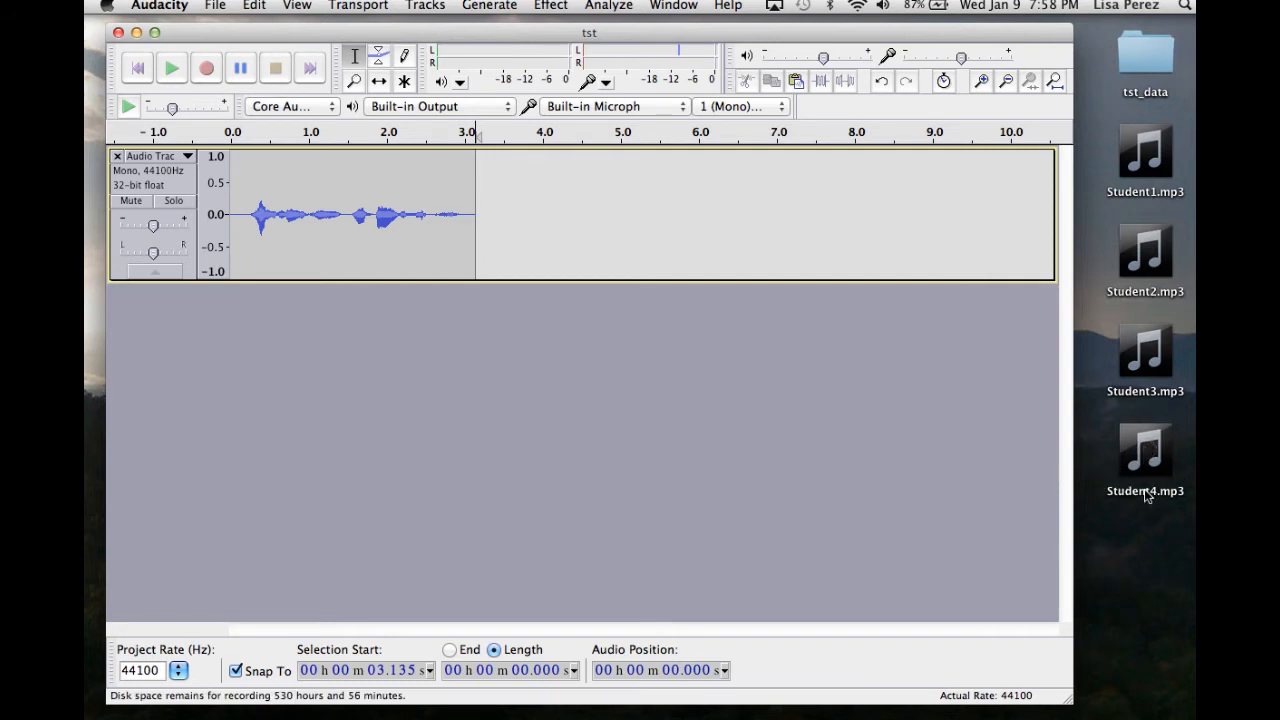
Close the recorded track and import Student1.mp3 into the project by dragging it in.
click(117, 157)
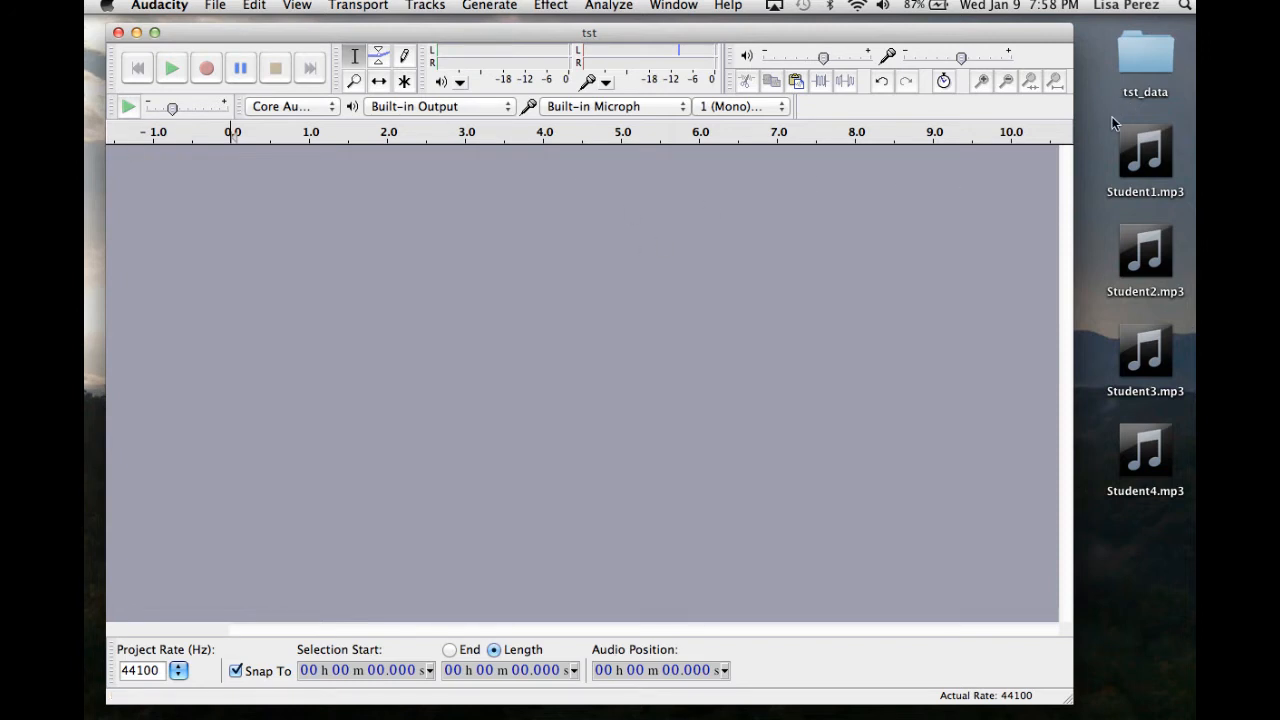
mouse_move(1146, 145)
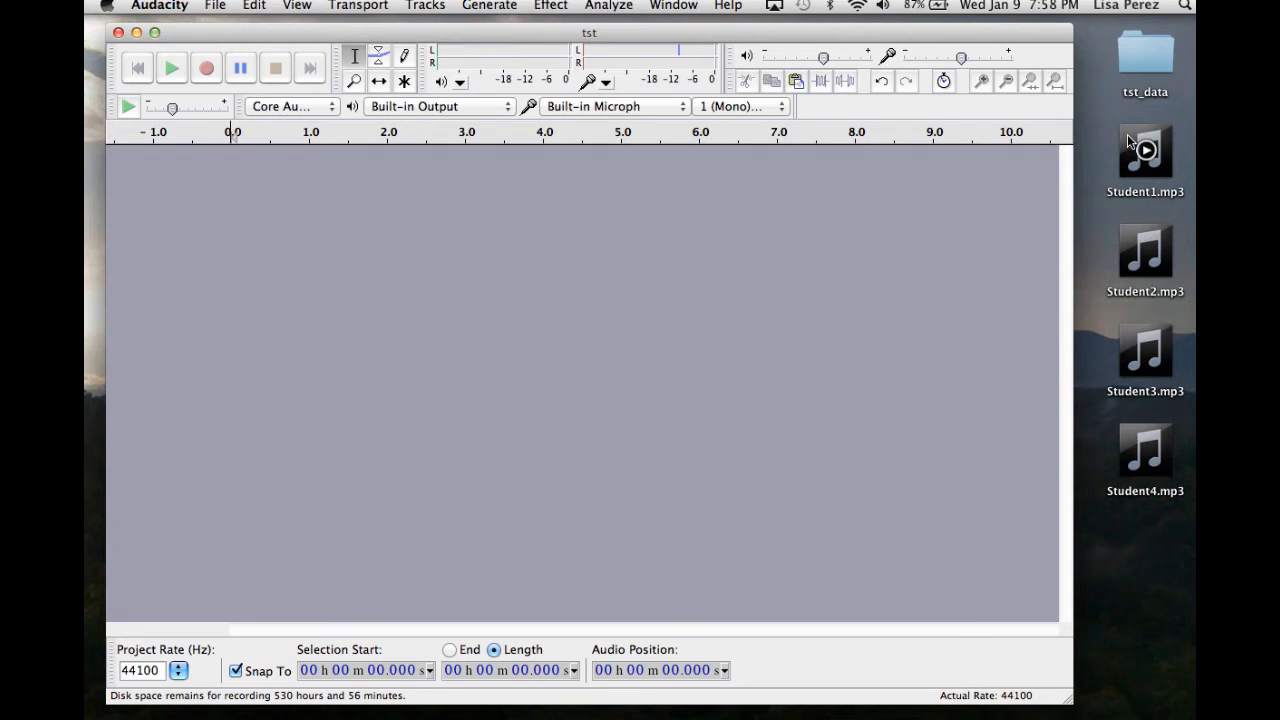
drag(1127, 134, 435, 240)
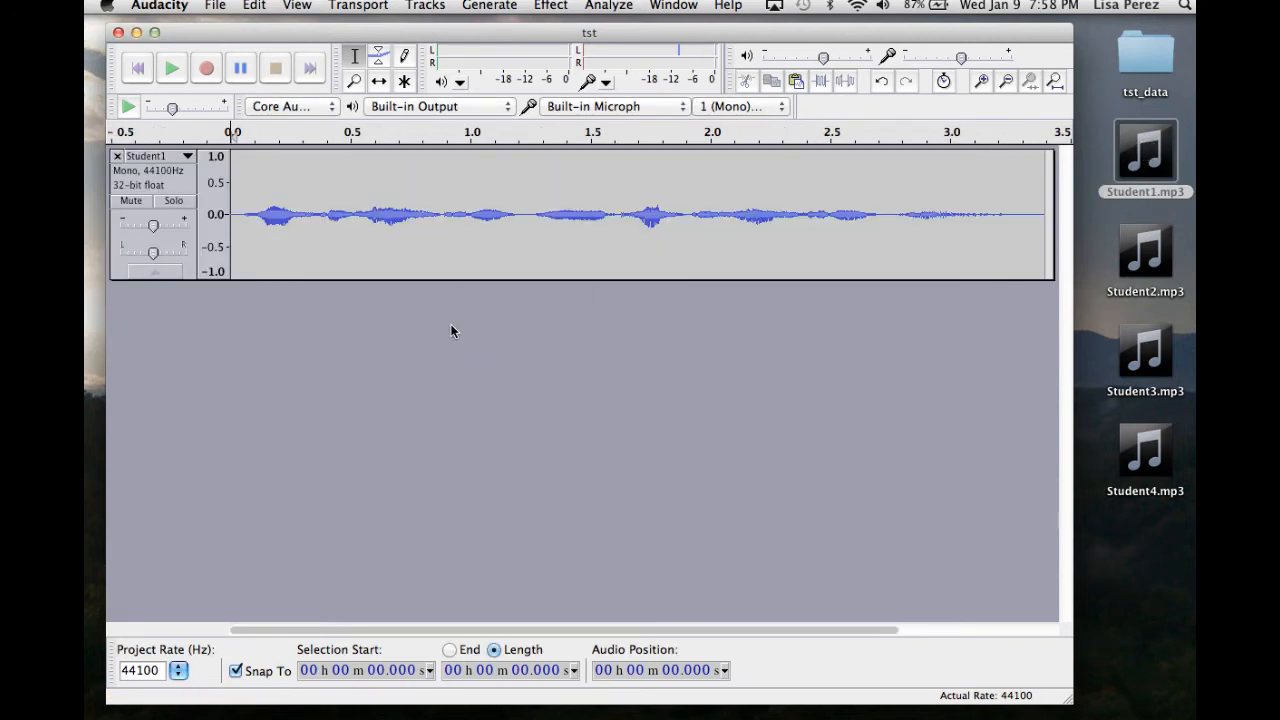
Import Student2.mp3 into the project as a second track, then remove that track.
mouse_move(1133, 244)
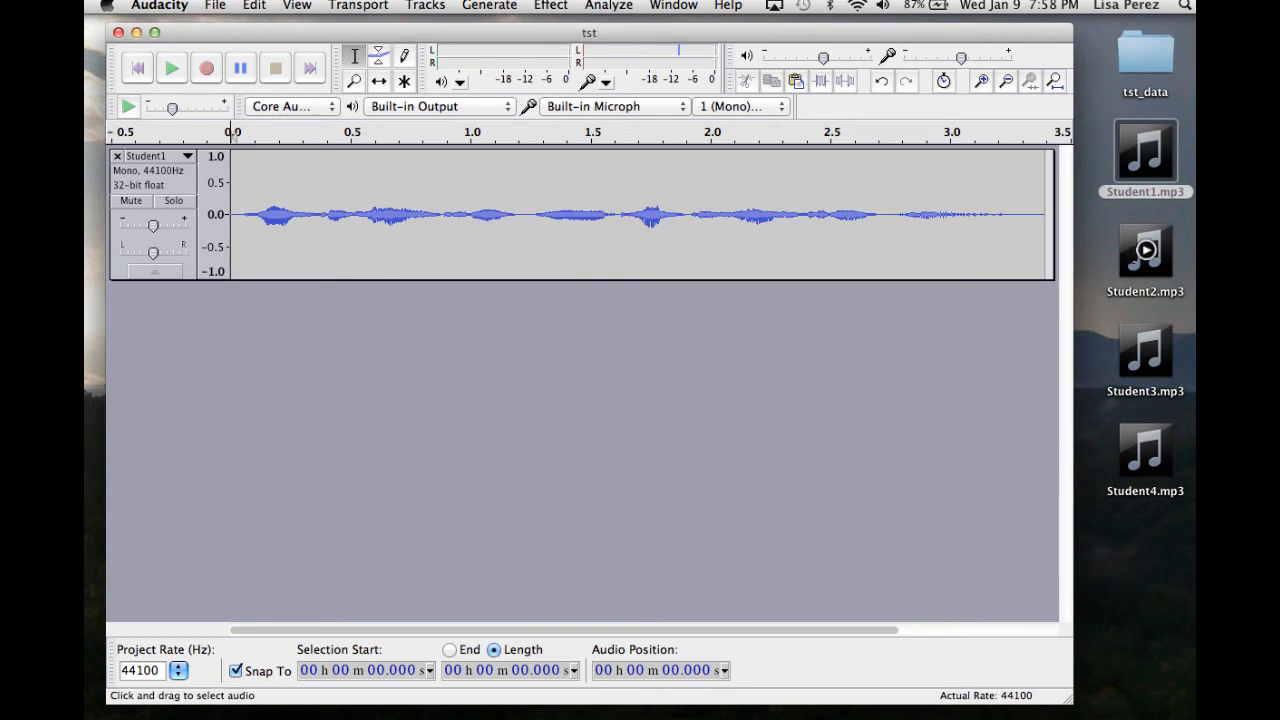
drag(1133, 244, 597, 397)
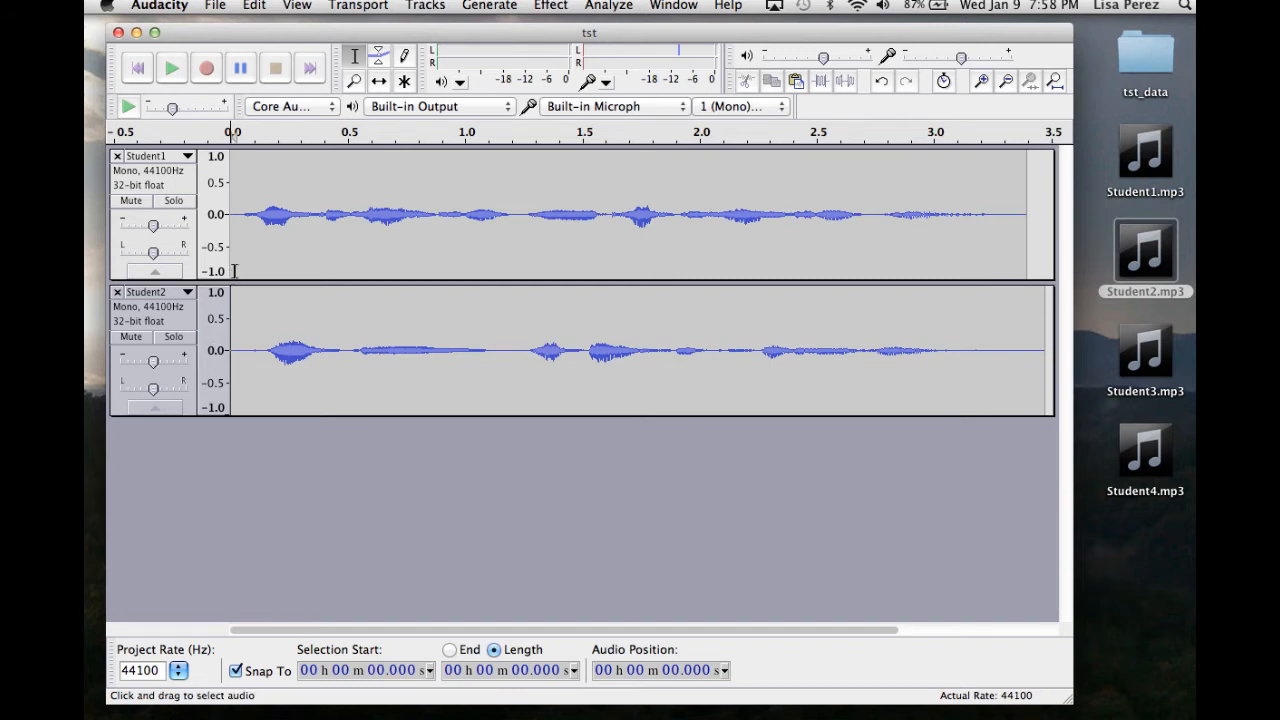
click(117, 293)
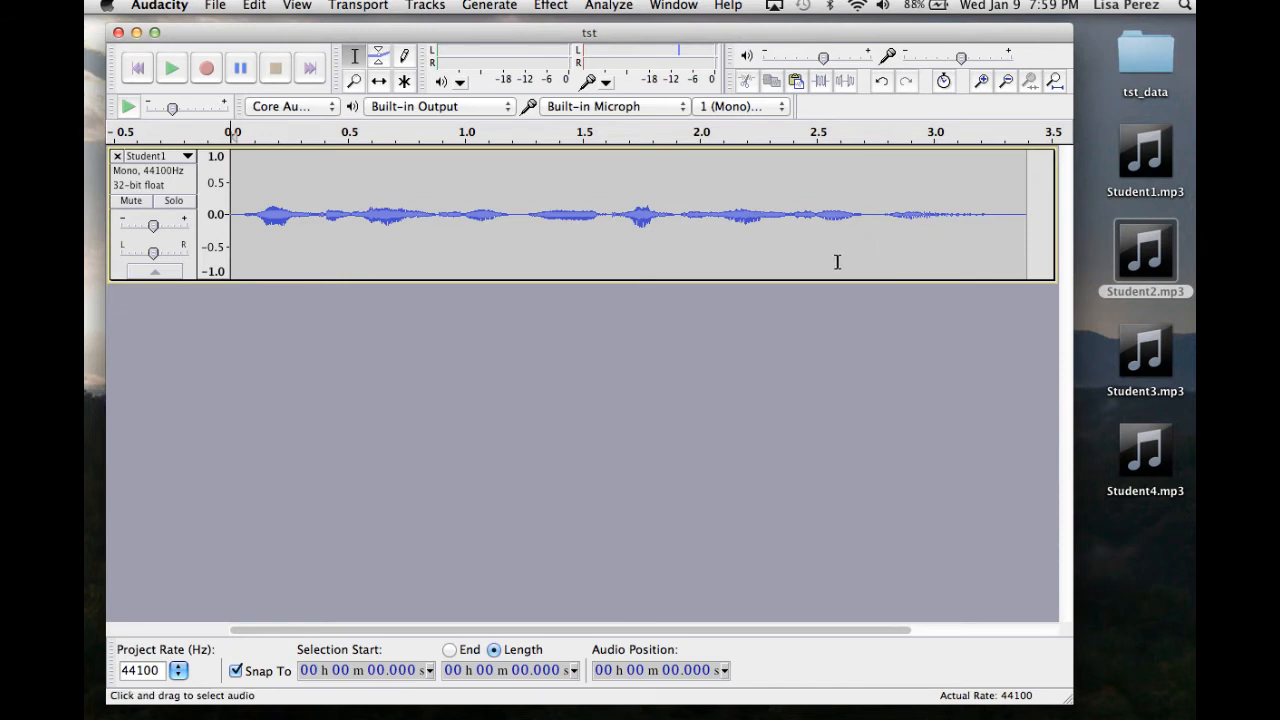
Re-import Student2.mp3 and select a stretch of its audio before closing that track again.
mouse_move(1124, 237)
drag(1124, 237, 605, 362)
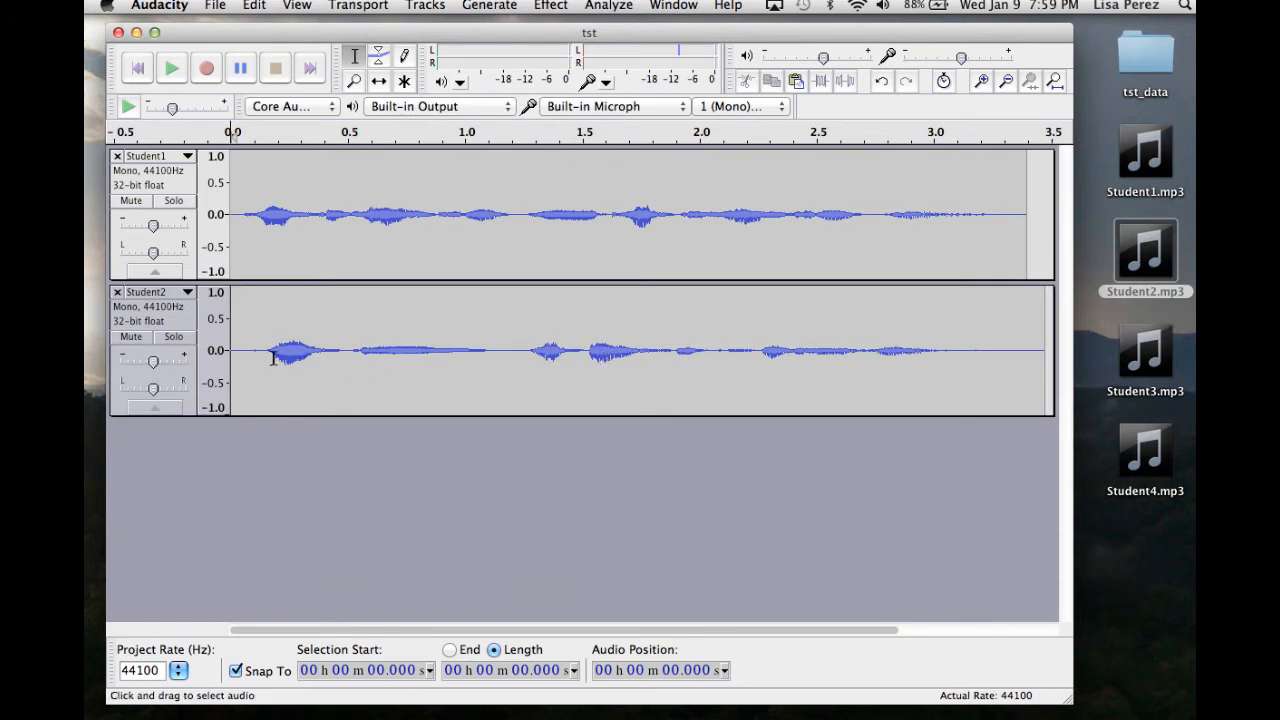
drag(256, 352, 1014, 352)
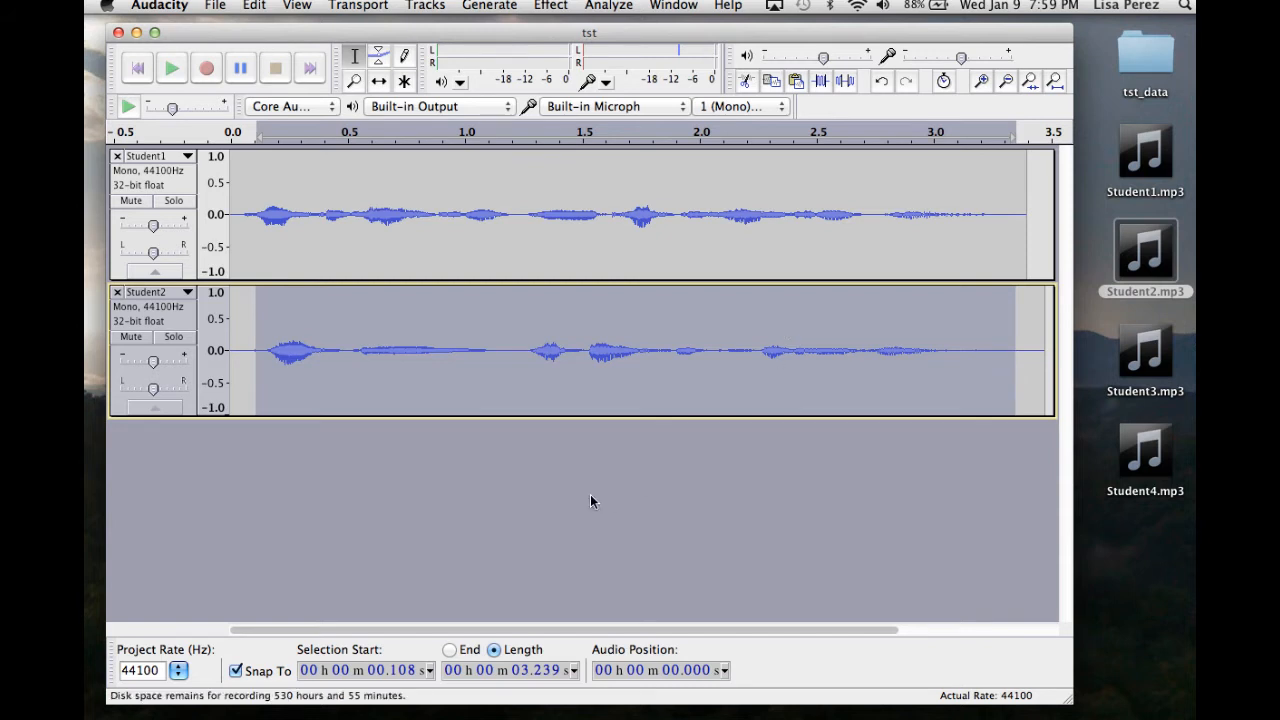
click(1016, 214)
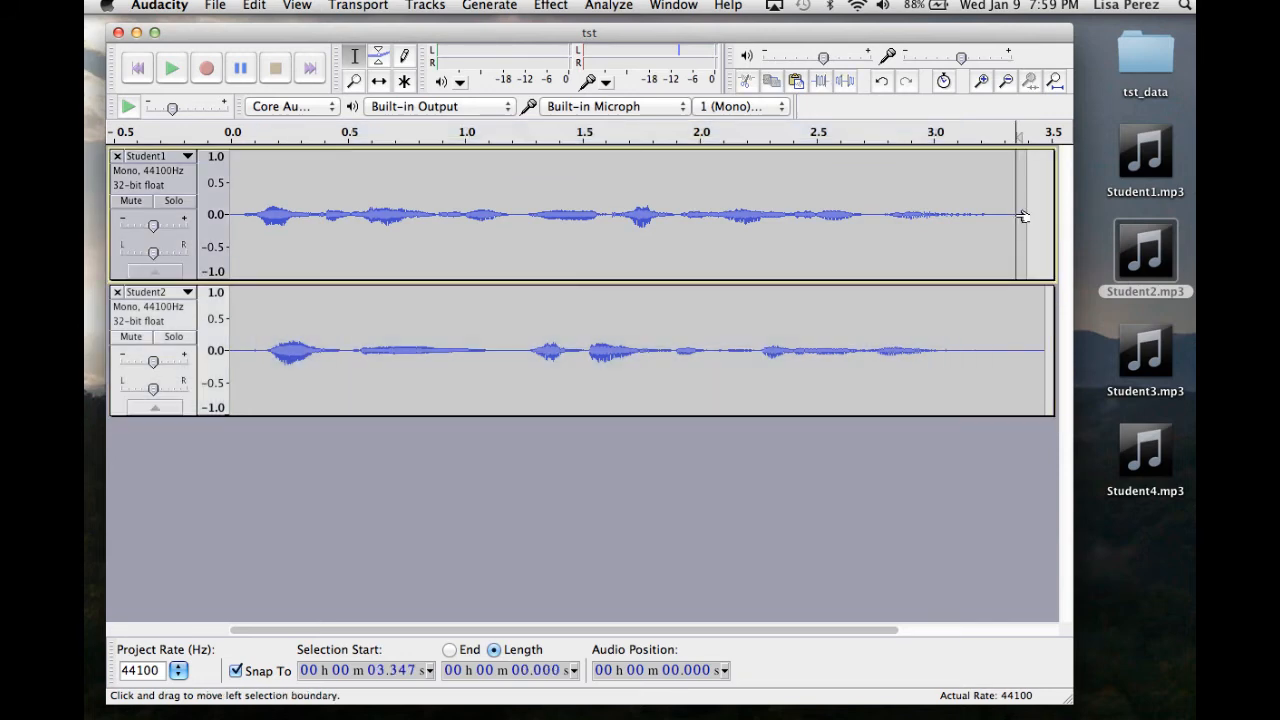
drag(1022, 216, 1022, 216)
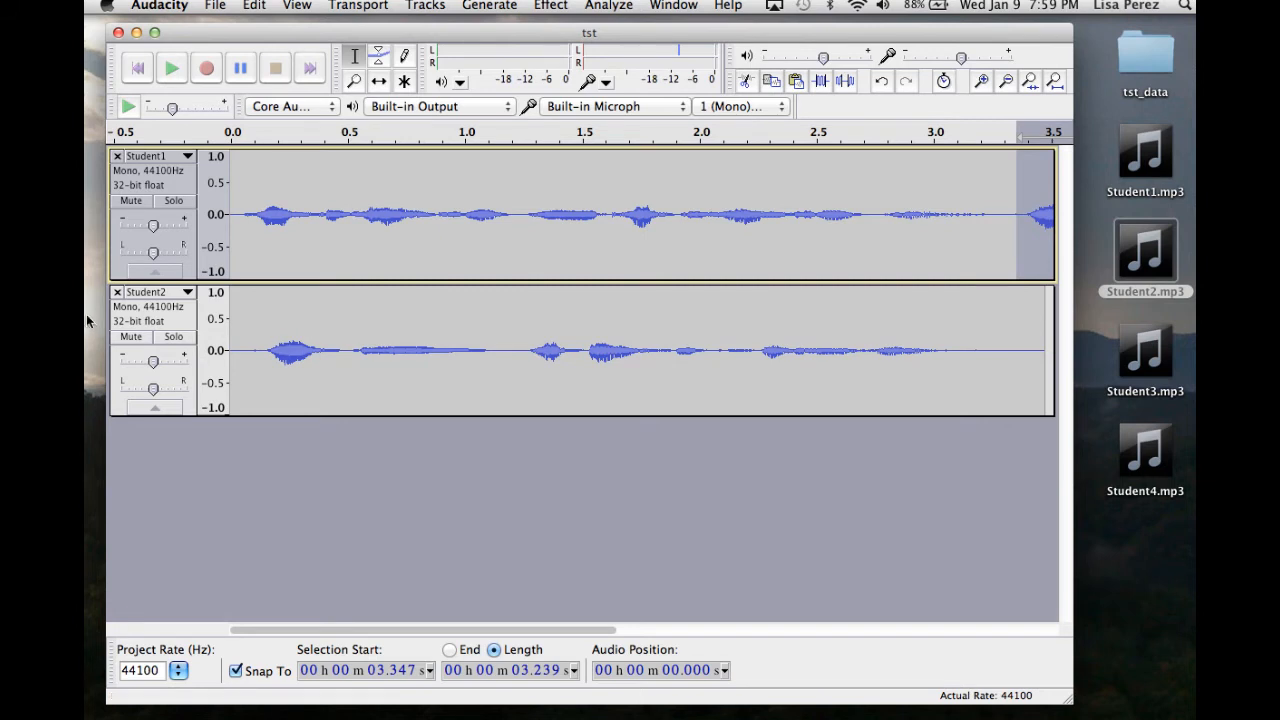
click(117, 292)
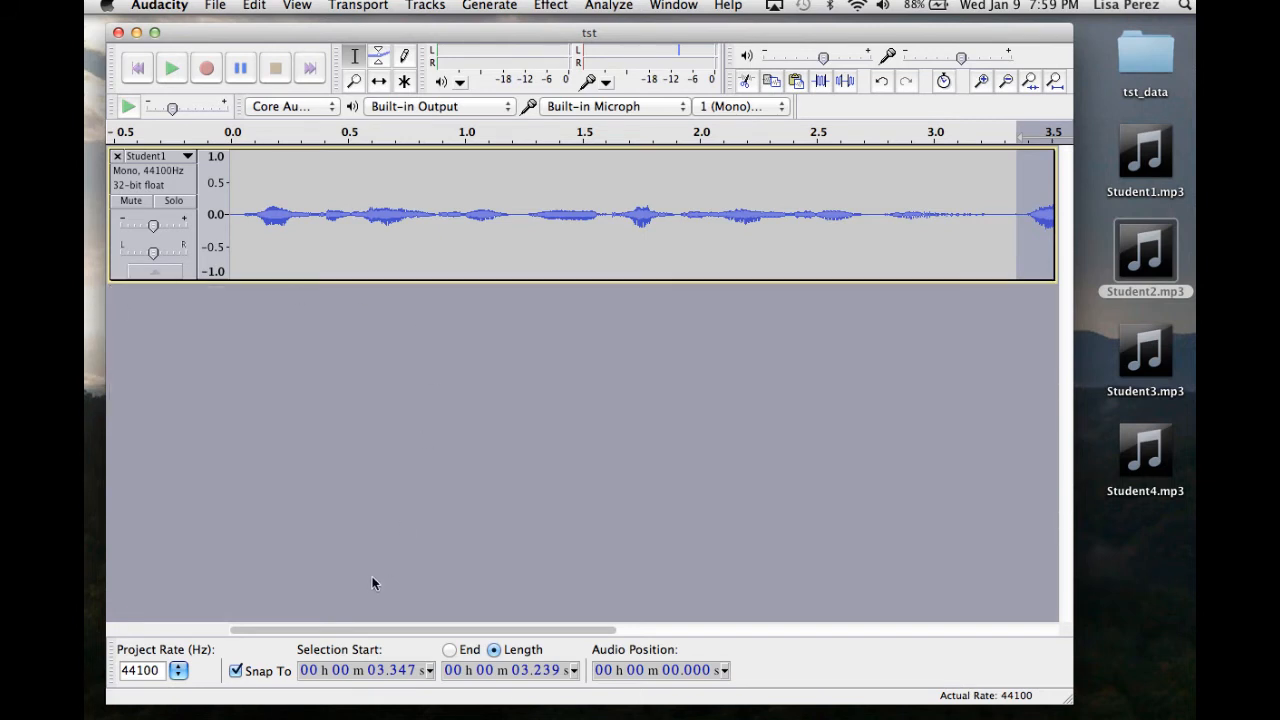
Import Student3.mp3 into the project as a new track by dragging it in from the Desktop.
drag(372, 628, 769, 651)
mouse_move(1127, 348)
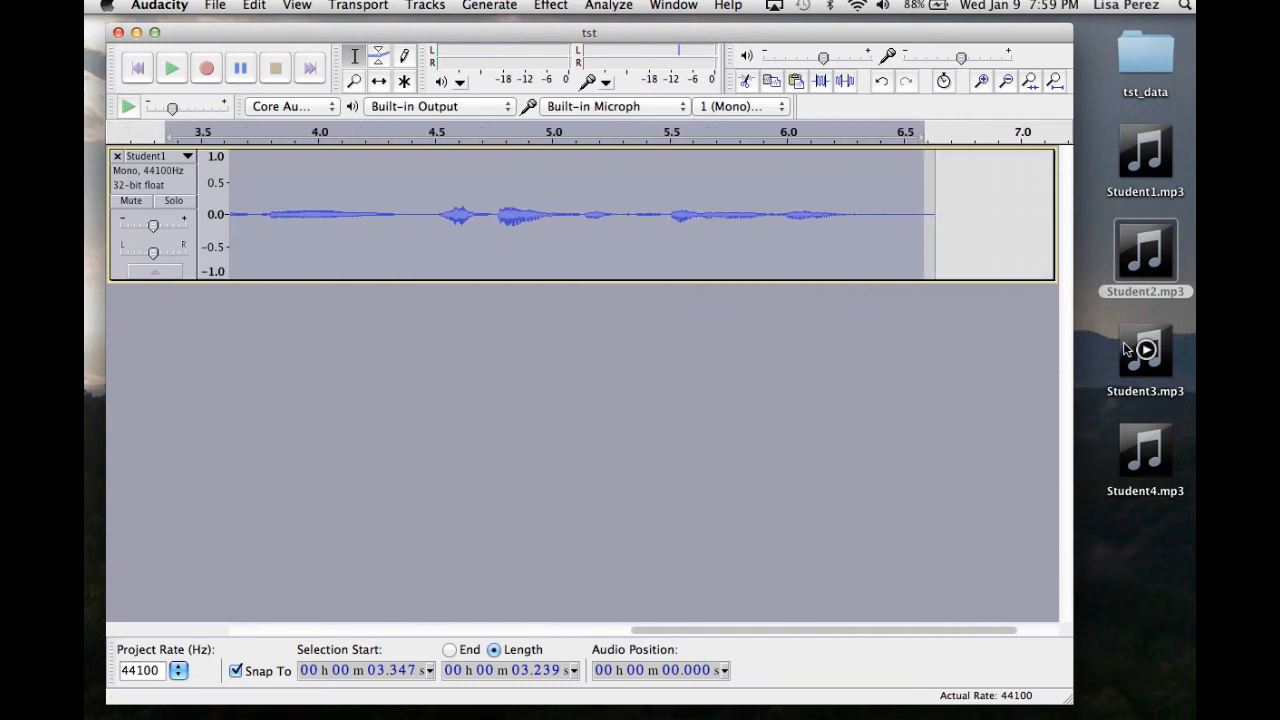
drag(1128, 330, 593, 343)
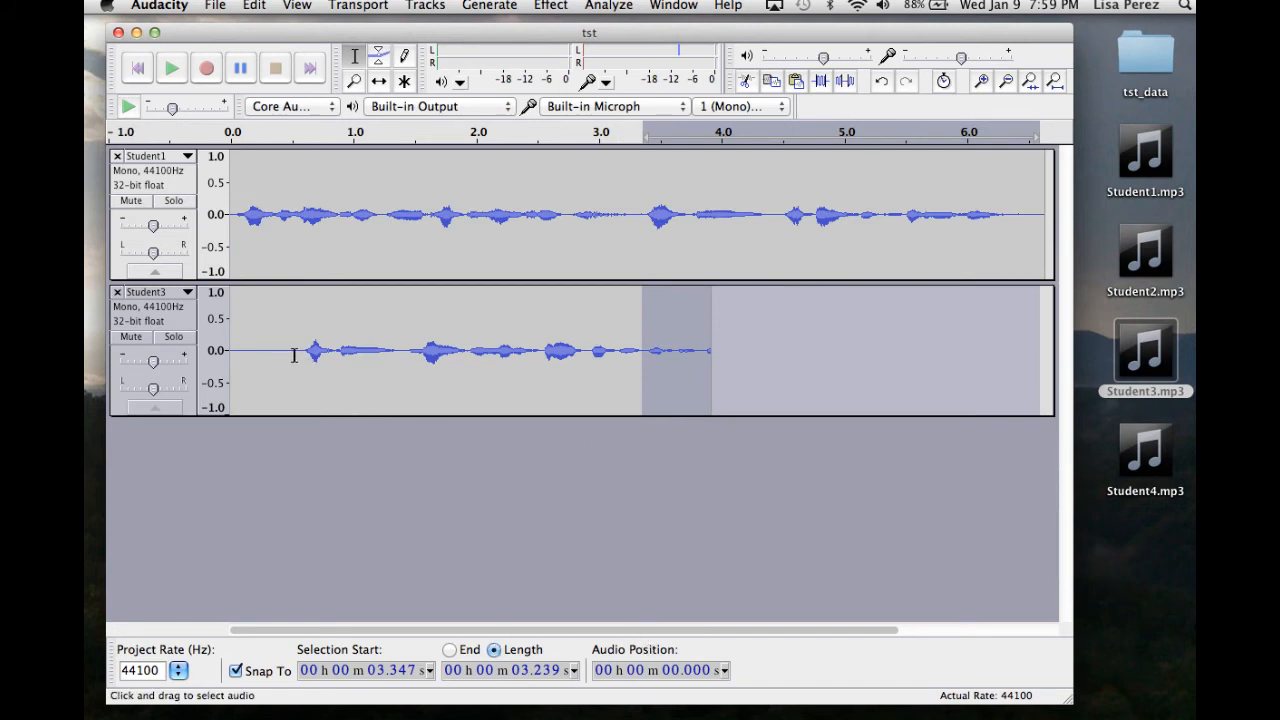
Copy Student3's audio from about 0.53 s to its end and paste it after the end of Student1's audio.
drag(294, 354, 712, 346)
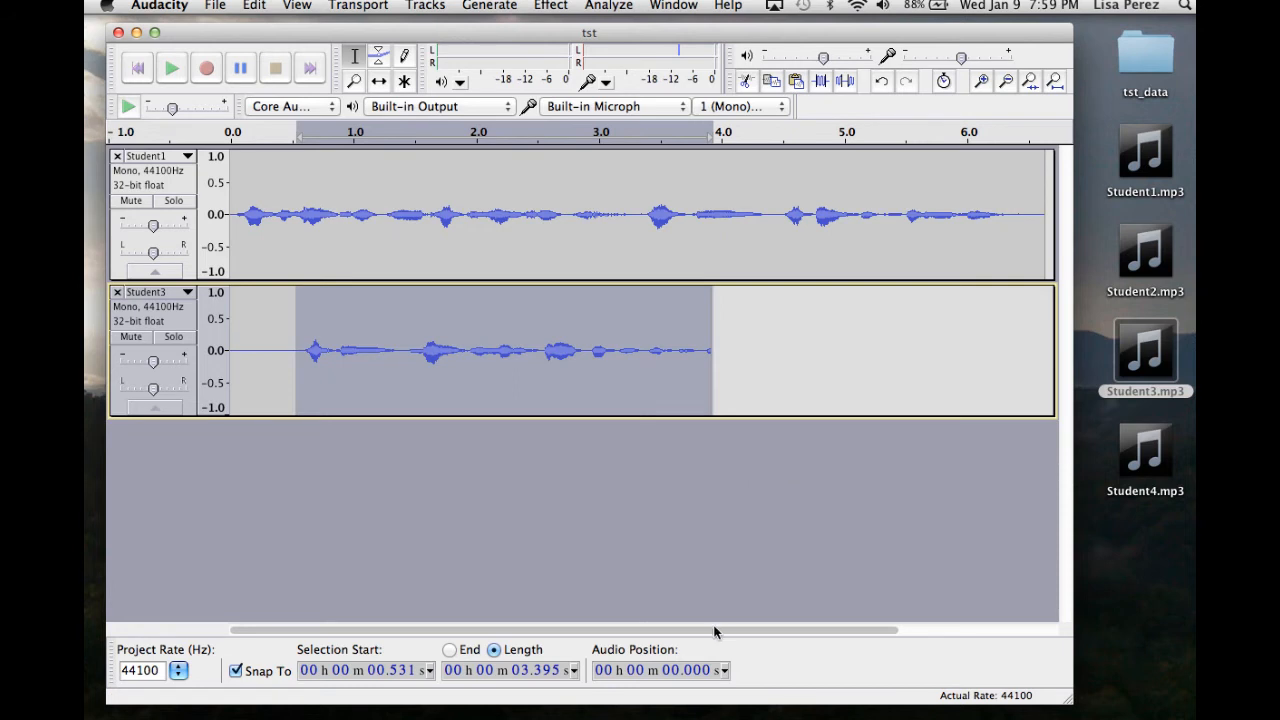
drag(714, 630, 1017, 630)
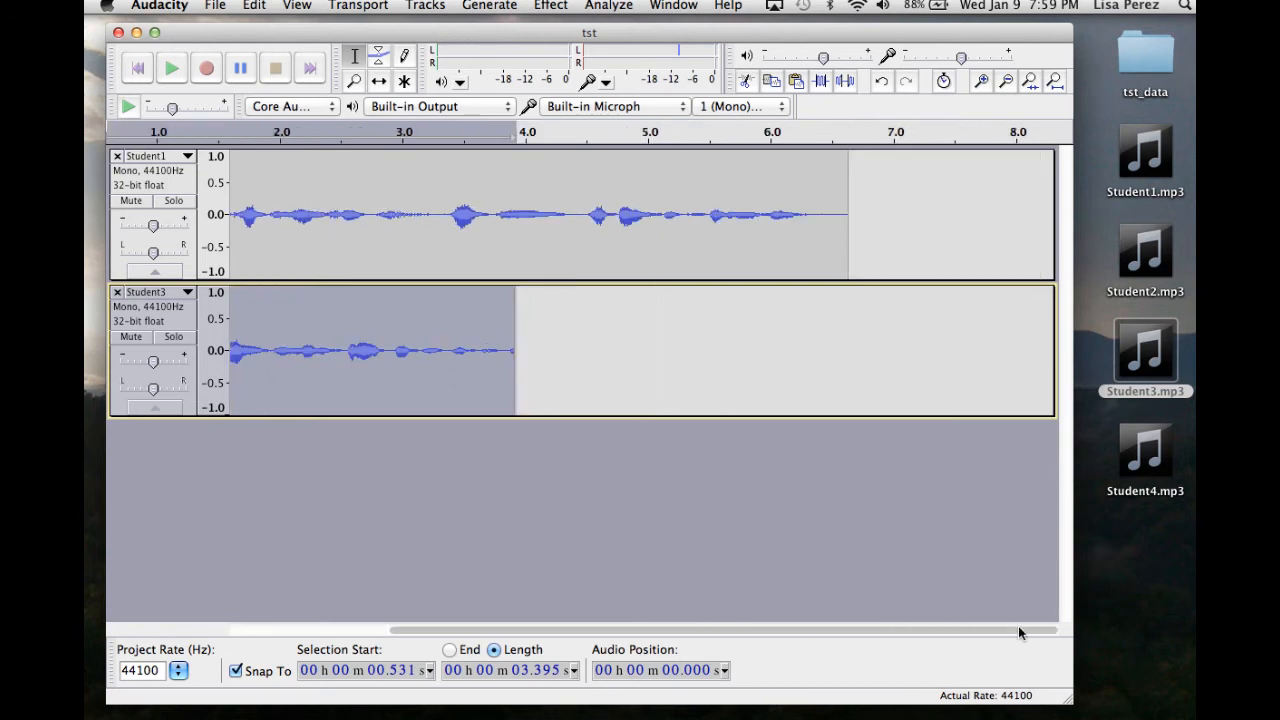
click(843, 205)
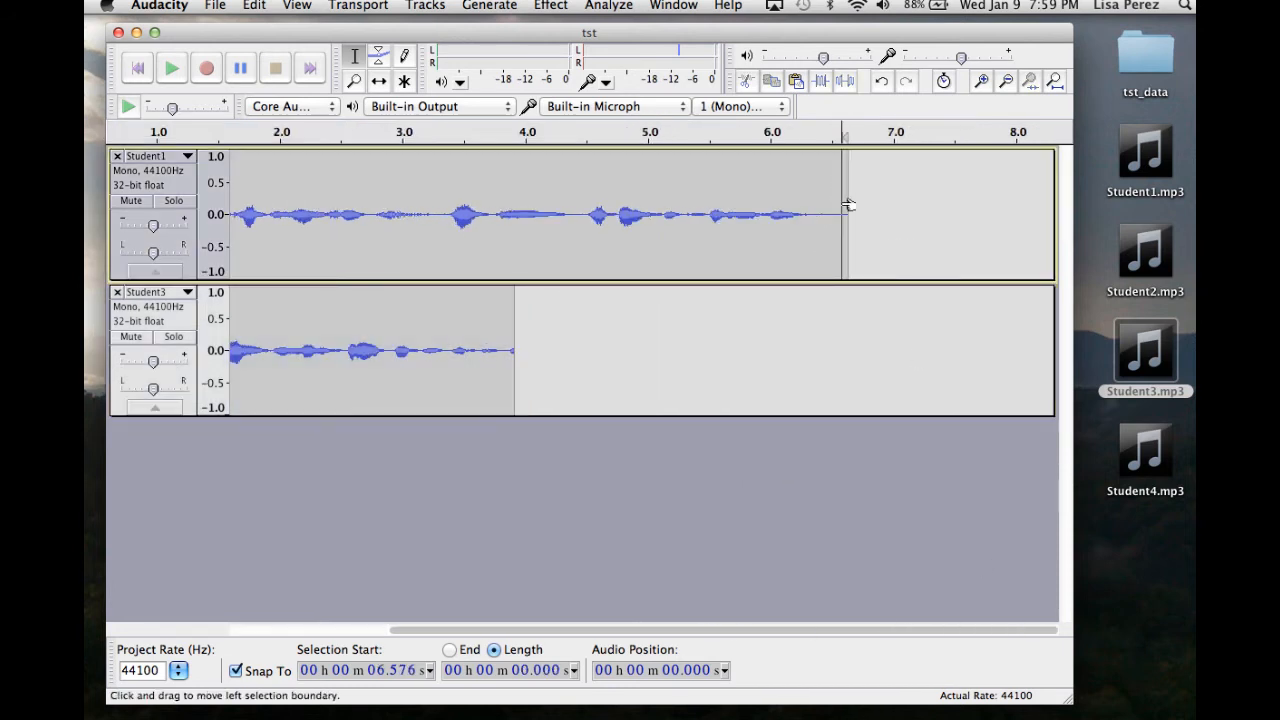
key(super+v)
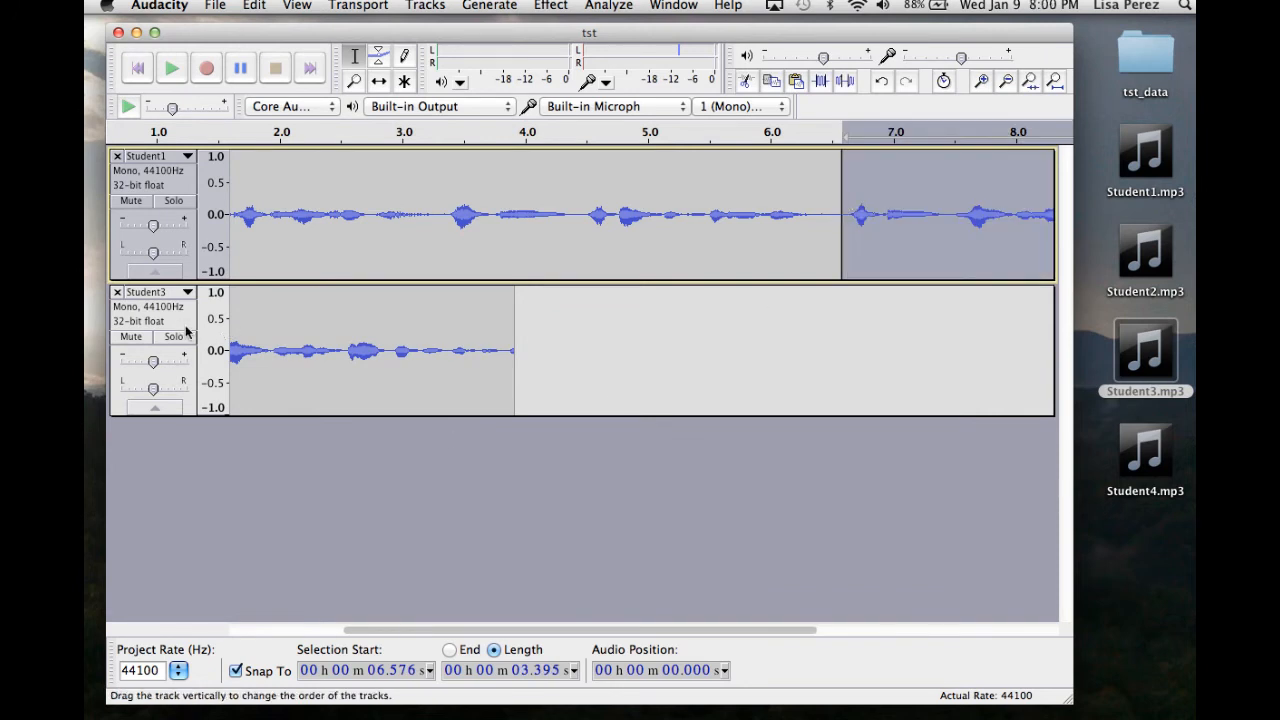
Close the Student3 track.
click(117, 292)
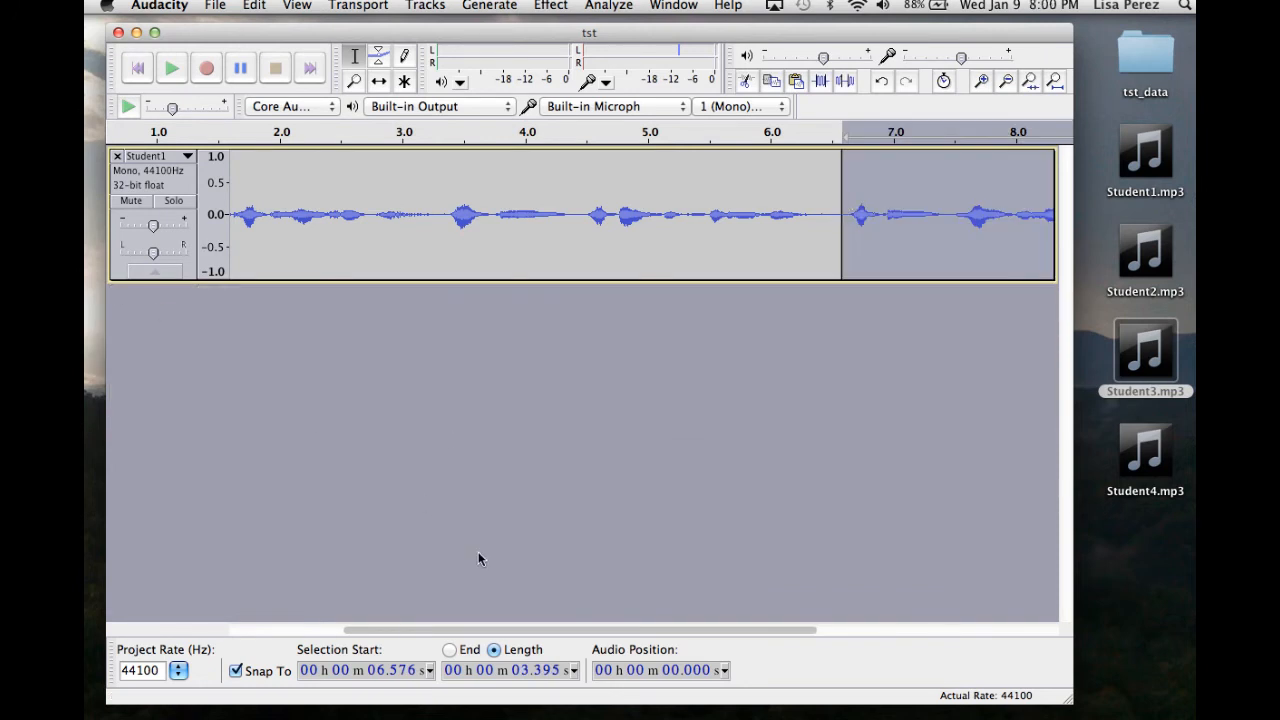
drag(522, 632, 803, 654)
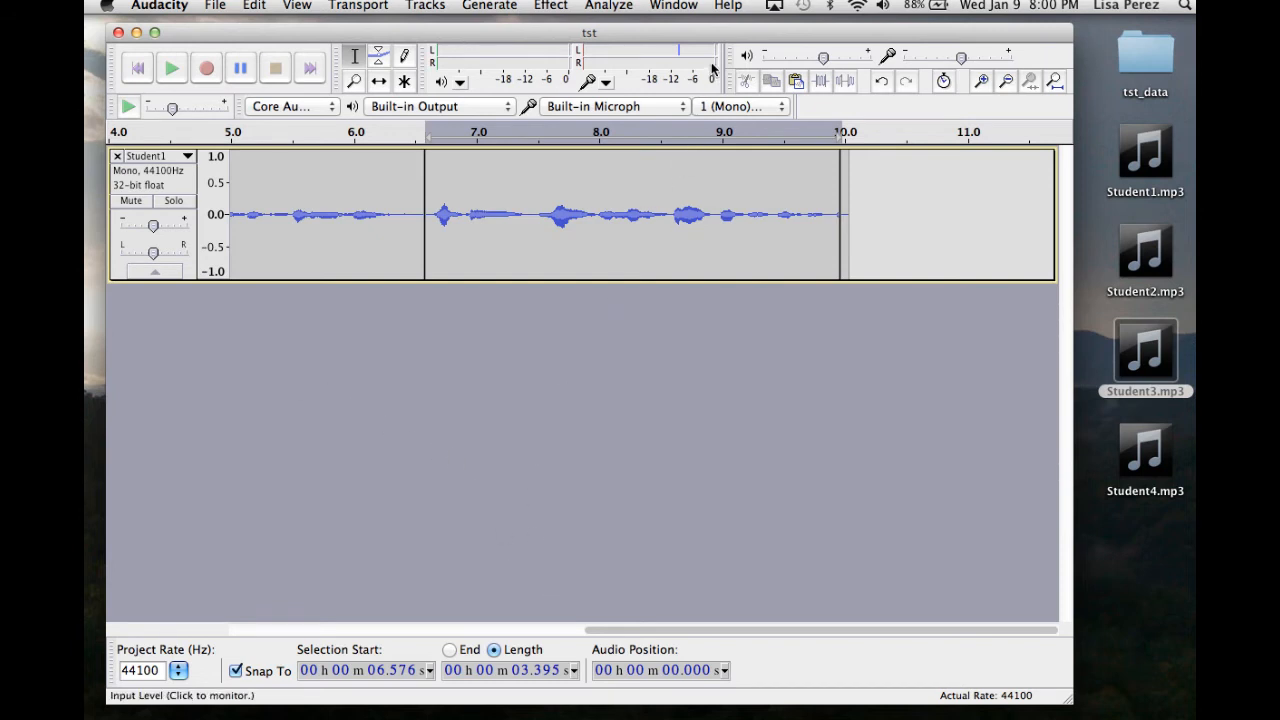
click(727, 6)
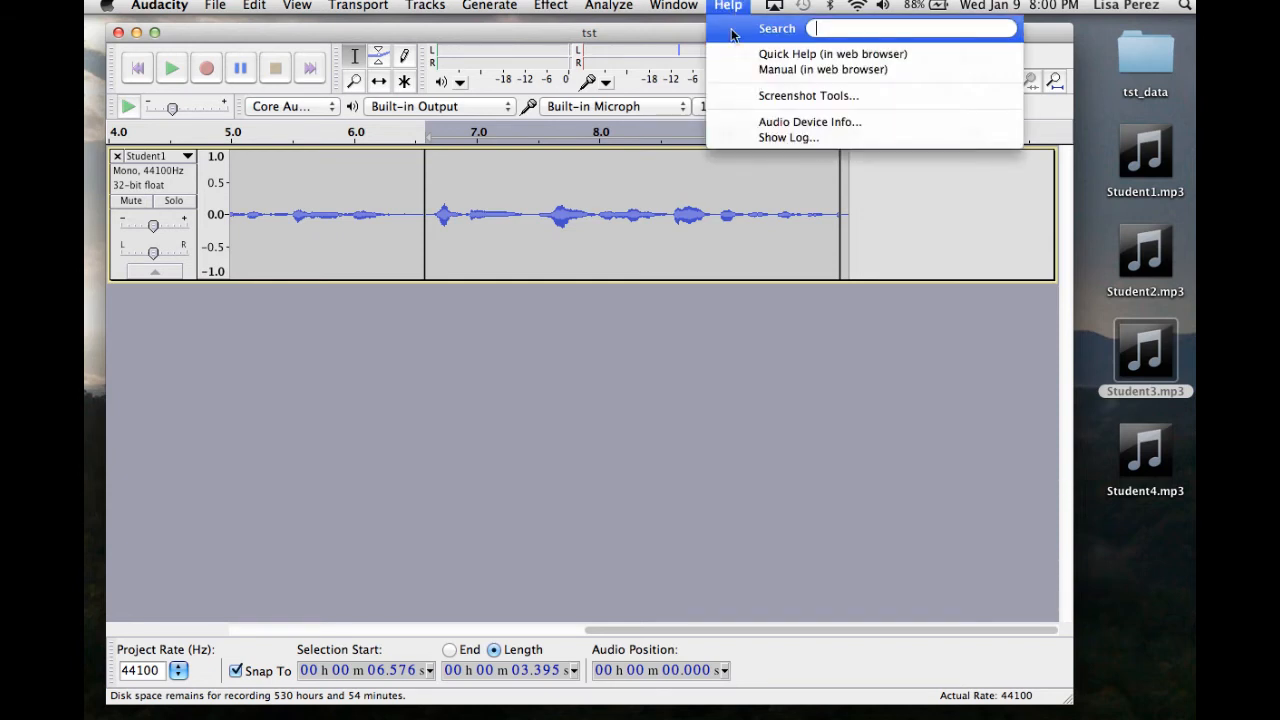
click(688, 489)
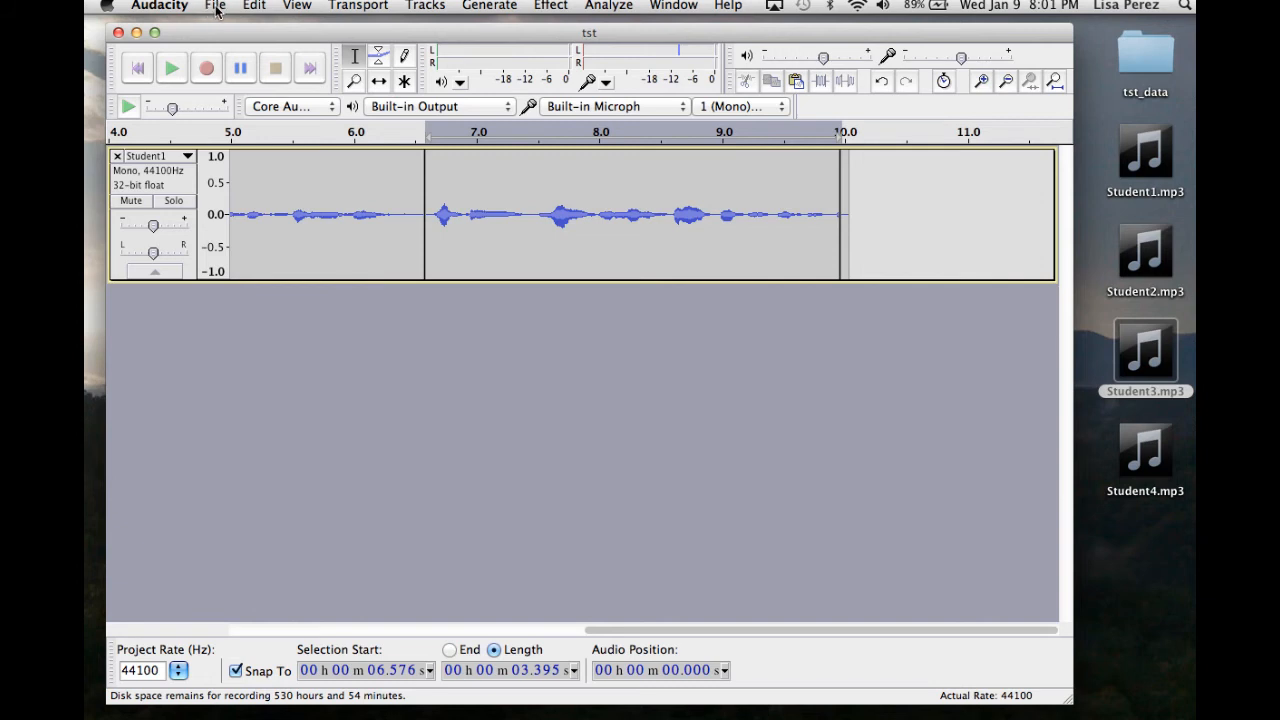
Export the combined audio to the Desktop as Final in MP3 format and accept the metadata.
click(216, 8)
click(216, 8)
click(216, 8)
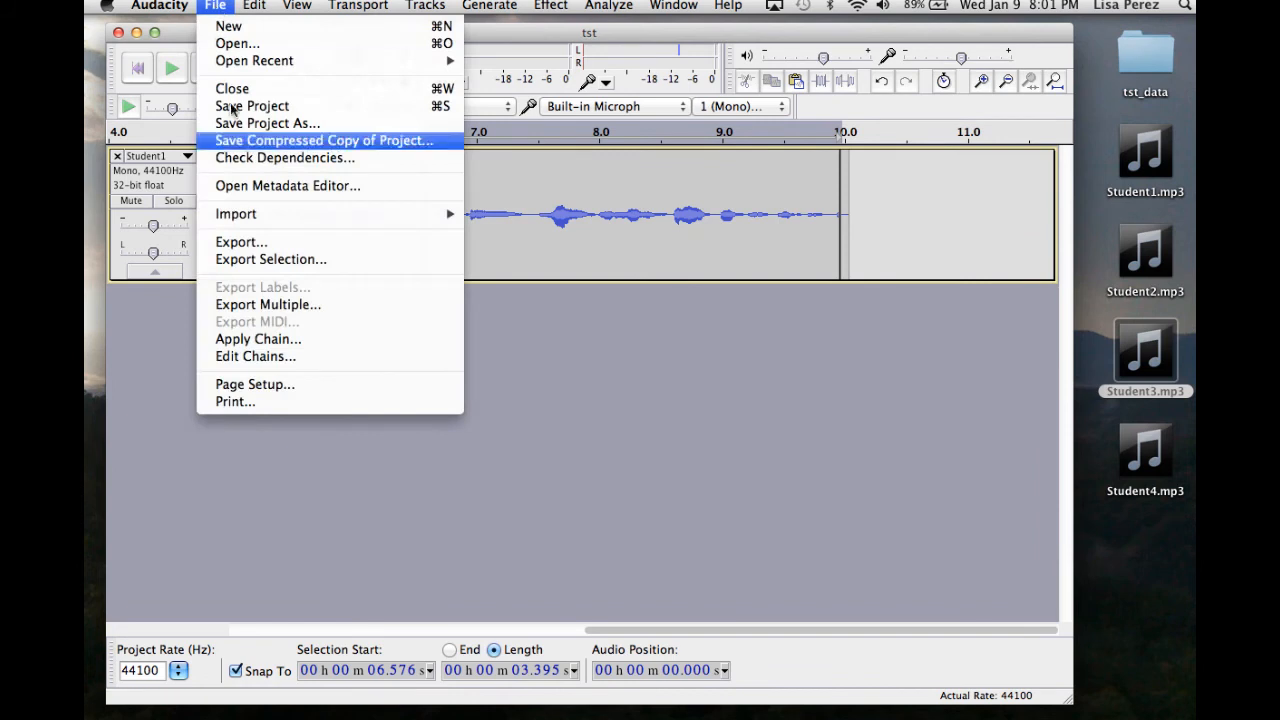
click(240, 242)
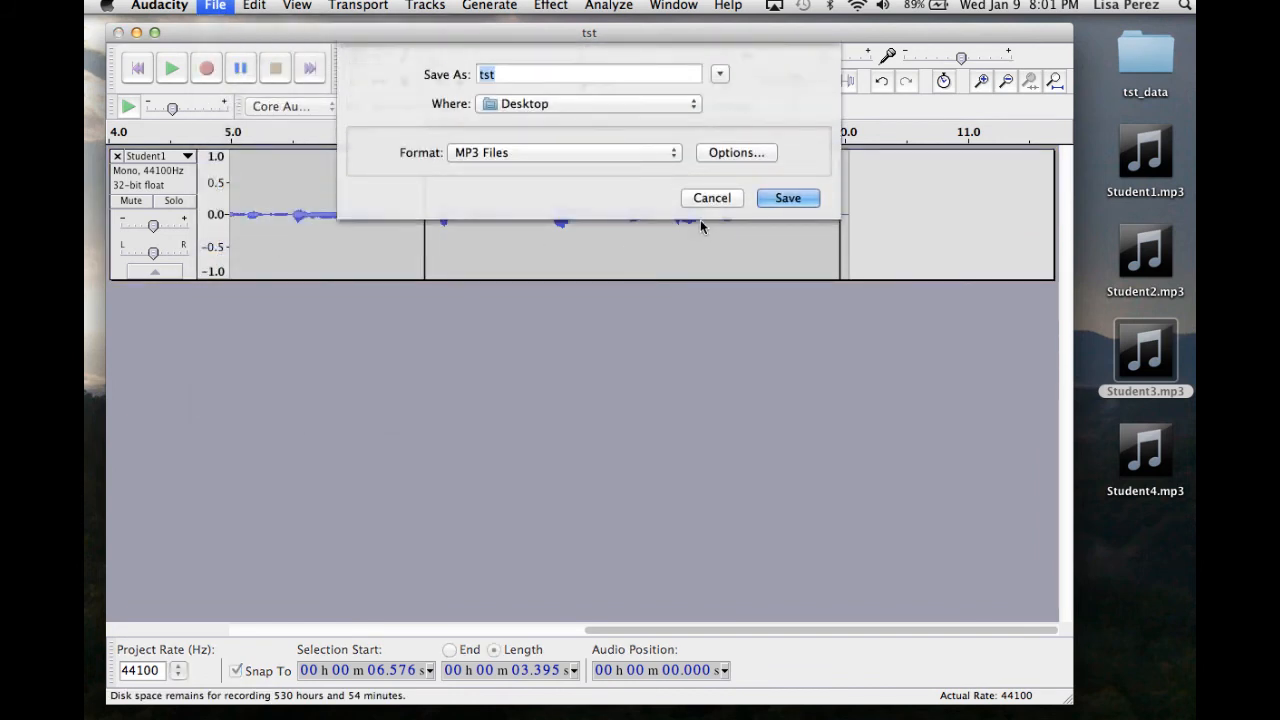
text(Final)
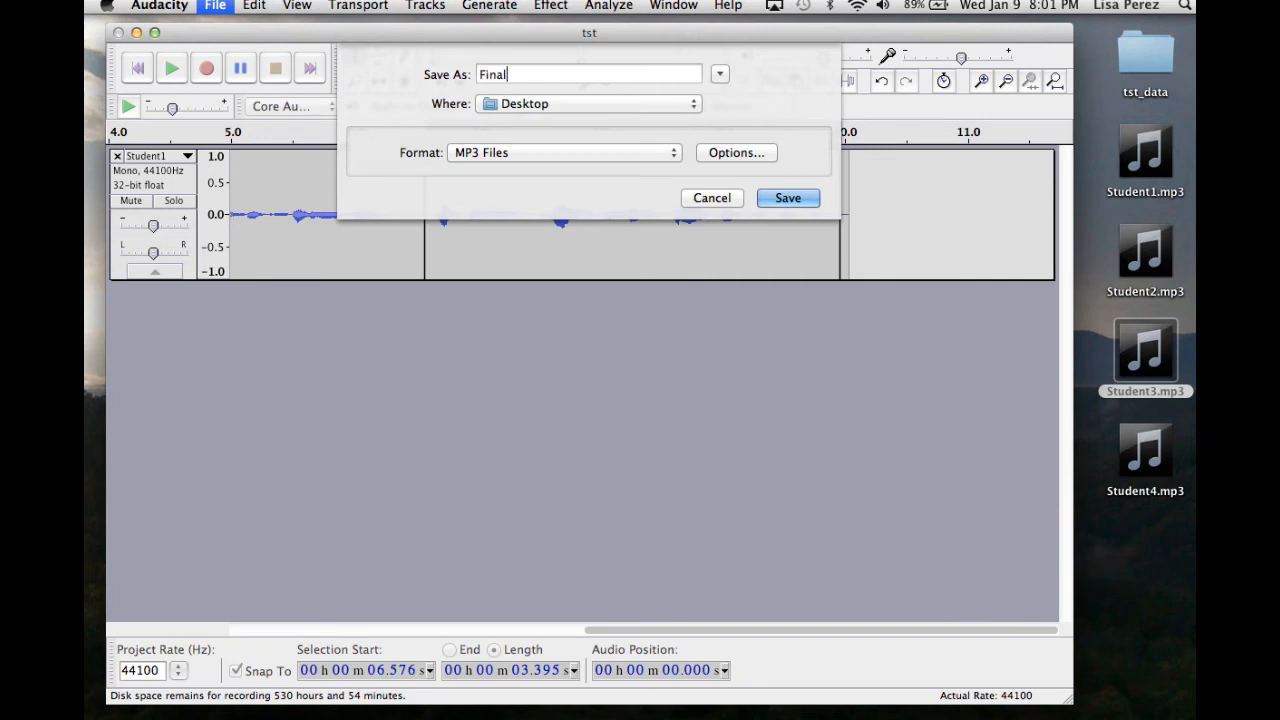
click(770, 197)
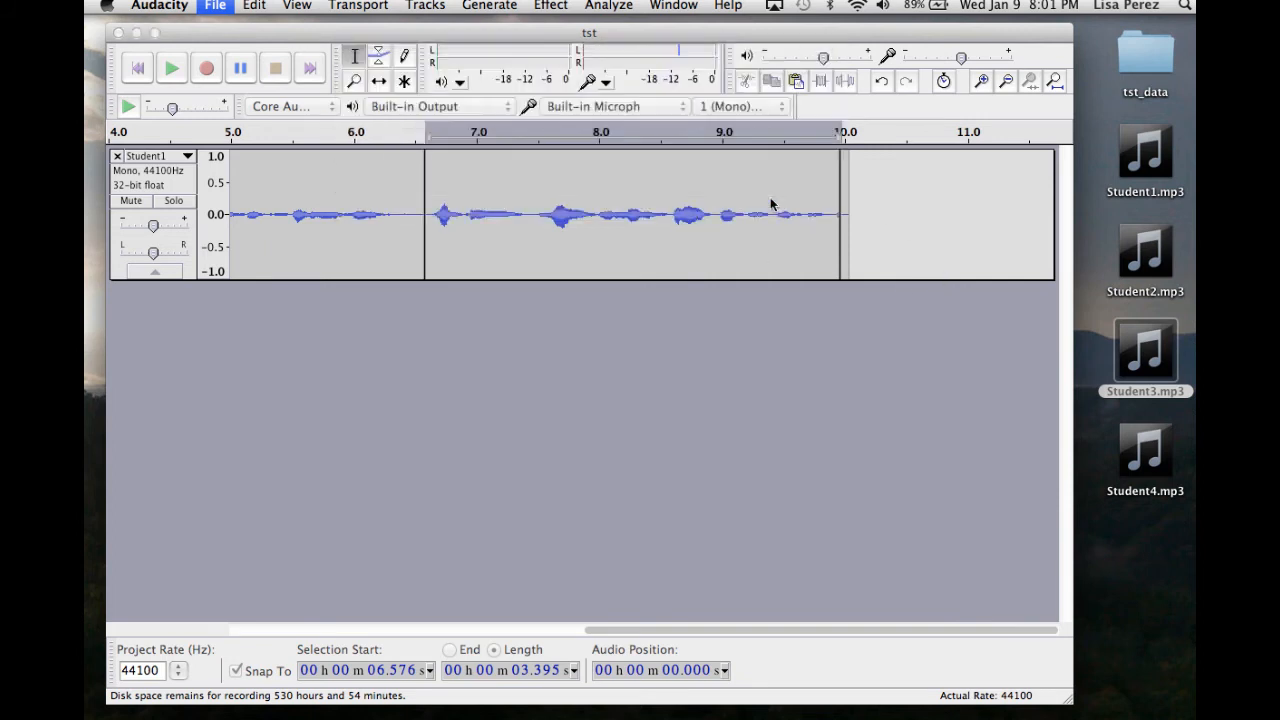
click(775, 503)
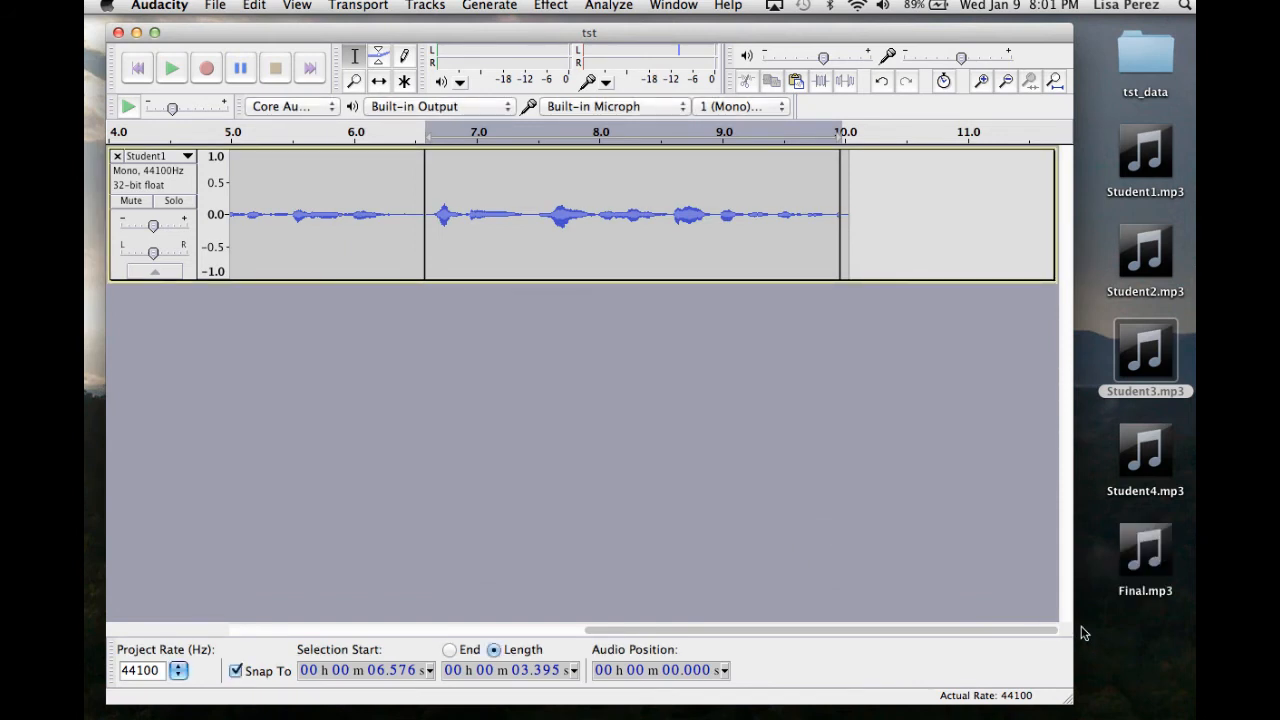
Close the project without saving changes.
mouse_move(1170, 566)
click(216, 8)
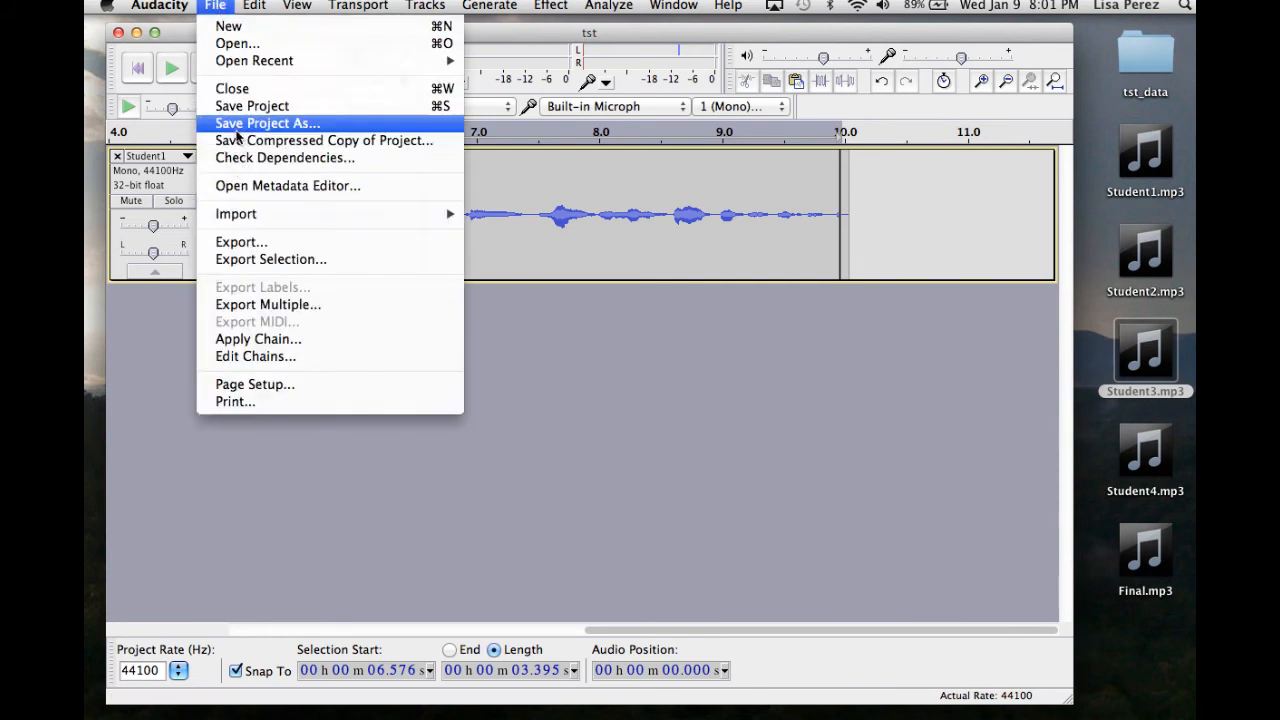
click(233, 110)
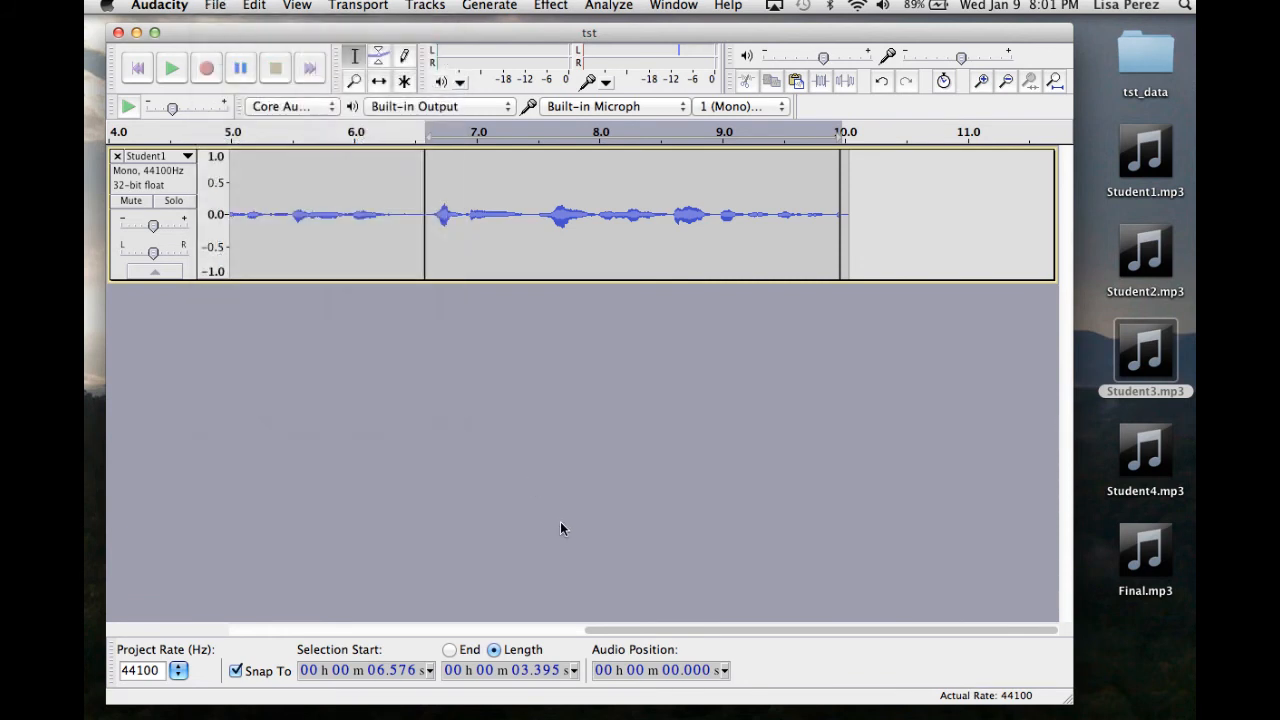
key(super+w)
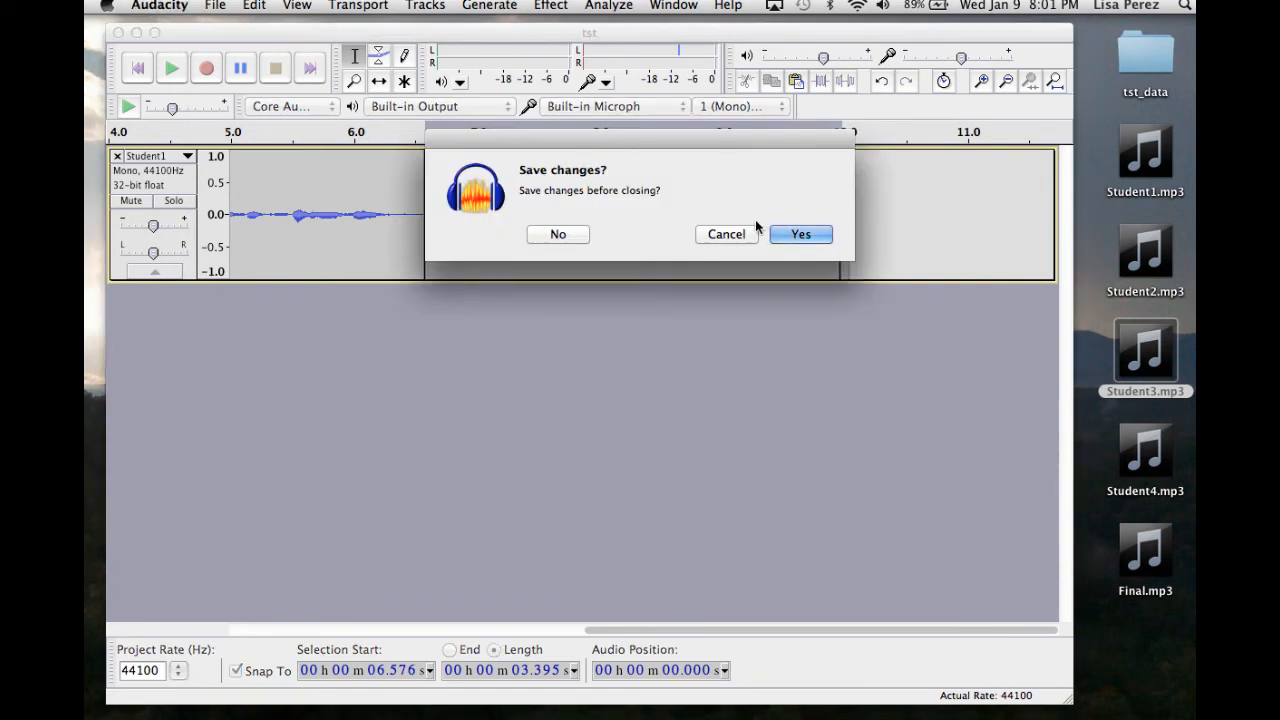
click(562, 236)
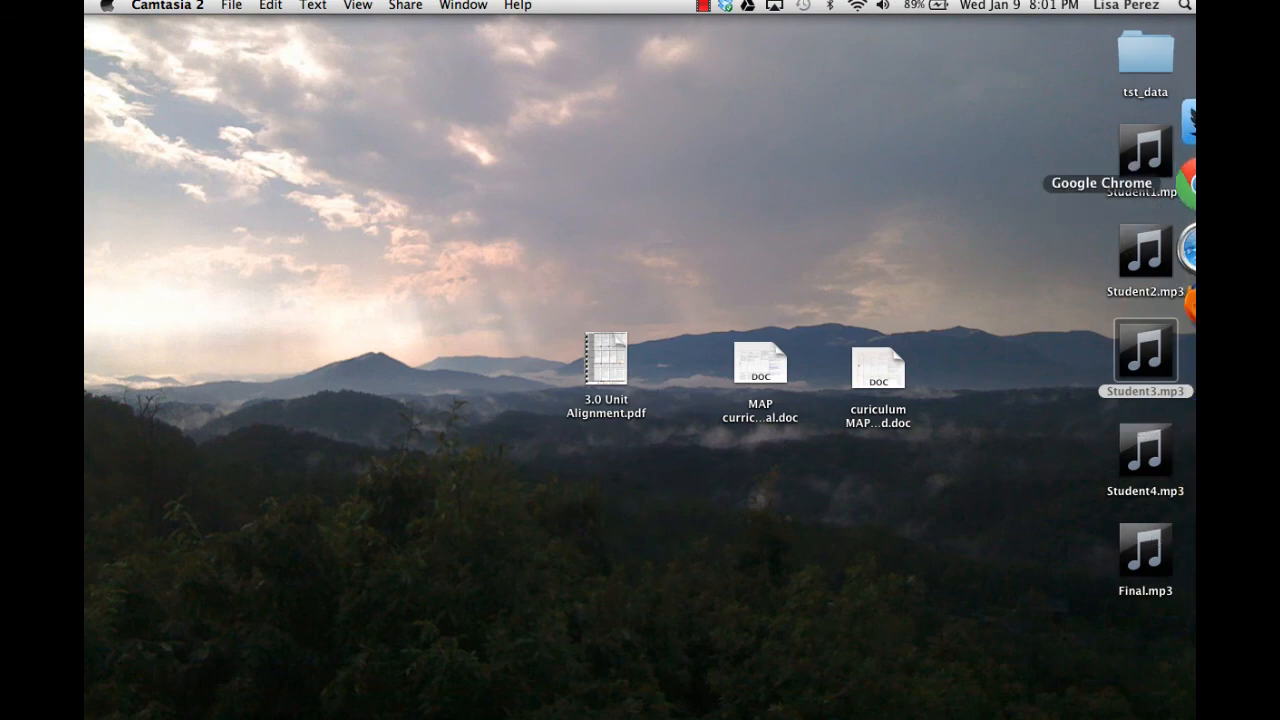
Switch to Chrome, edit the projectelite test wiki page and enter the heading Student Audiobook 1.
click(1188, 205)
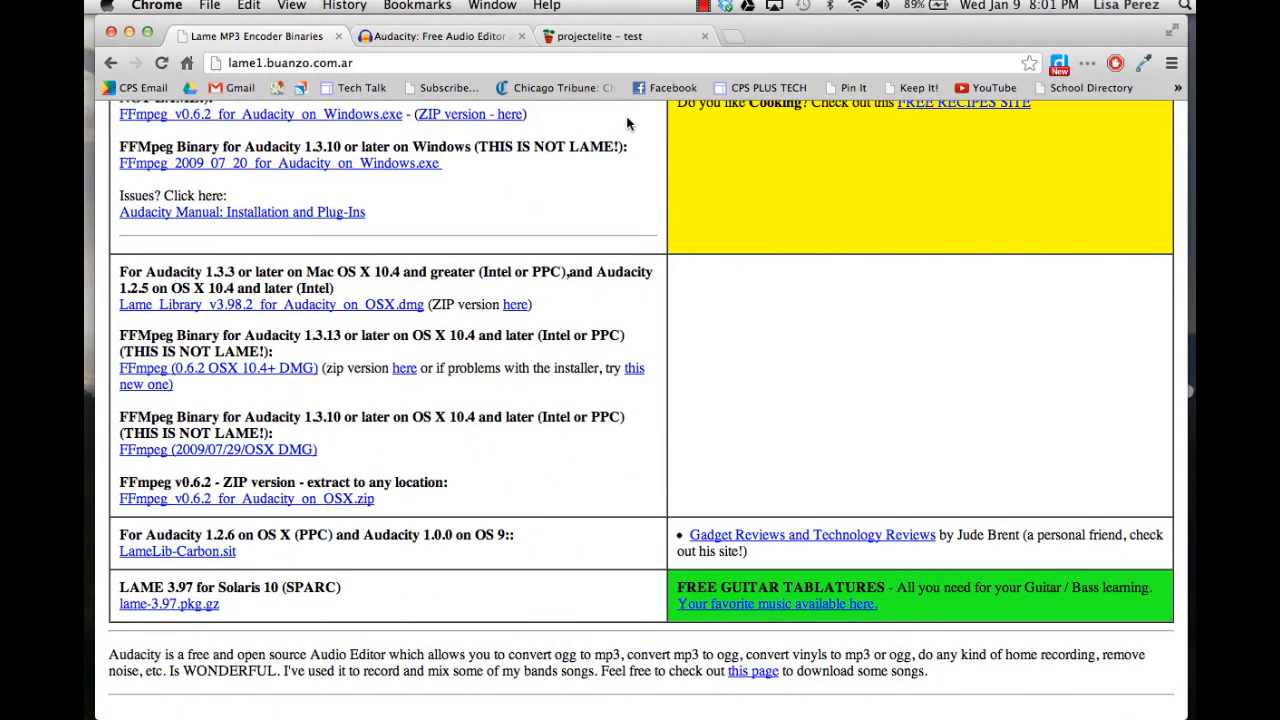
click(587, 40)
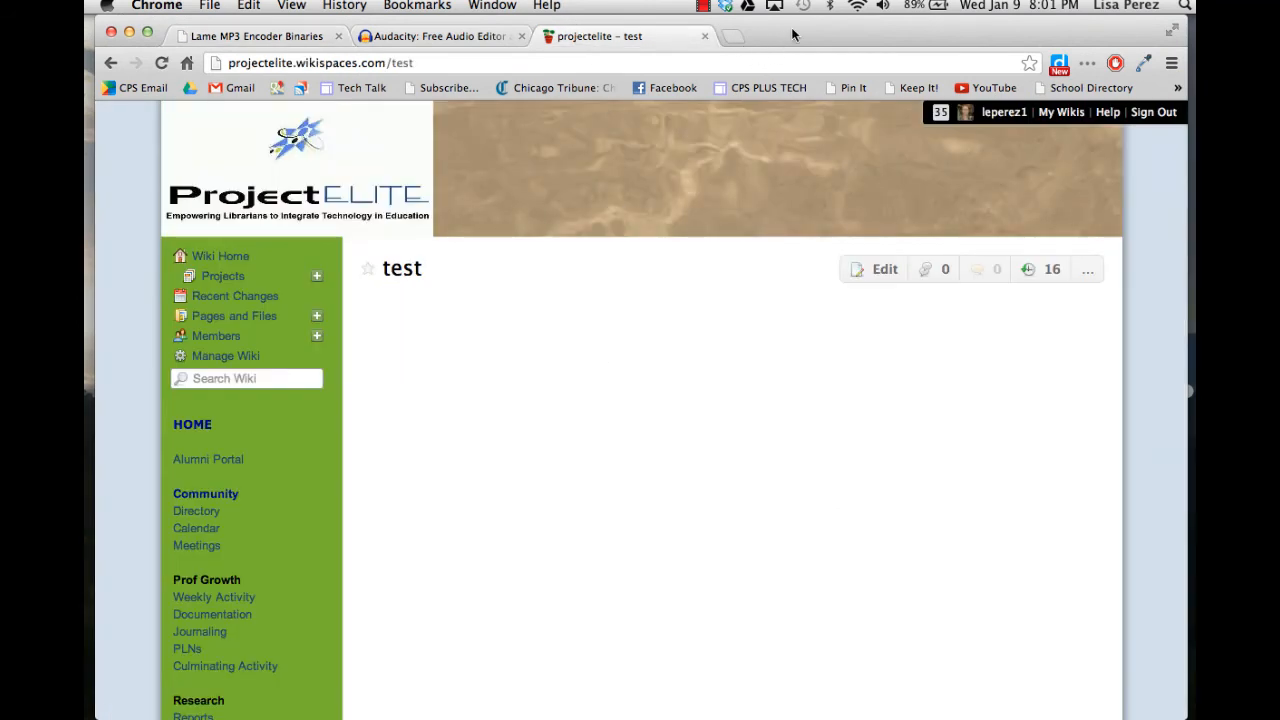
click(880, 271)
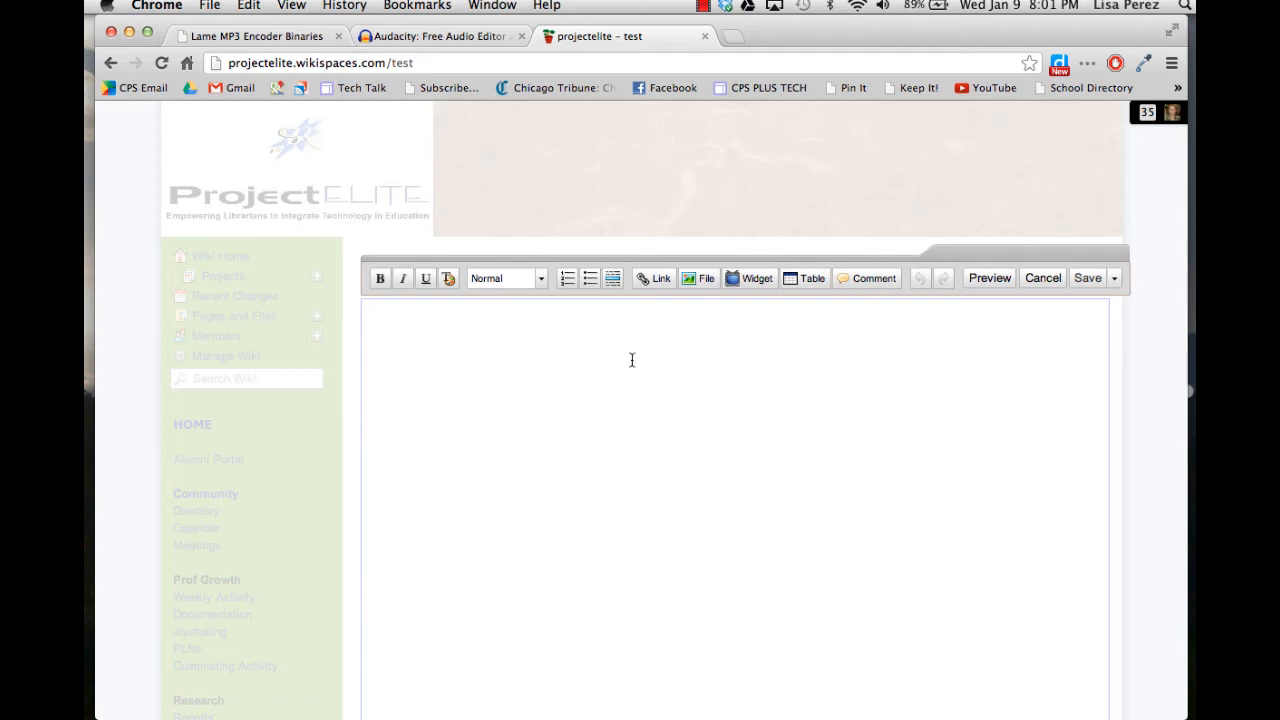
text(Student Audiobook 1)
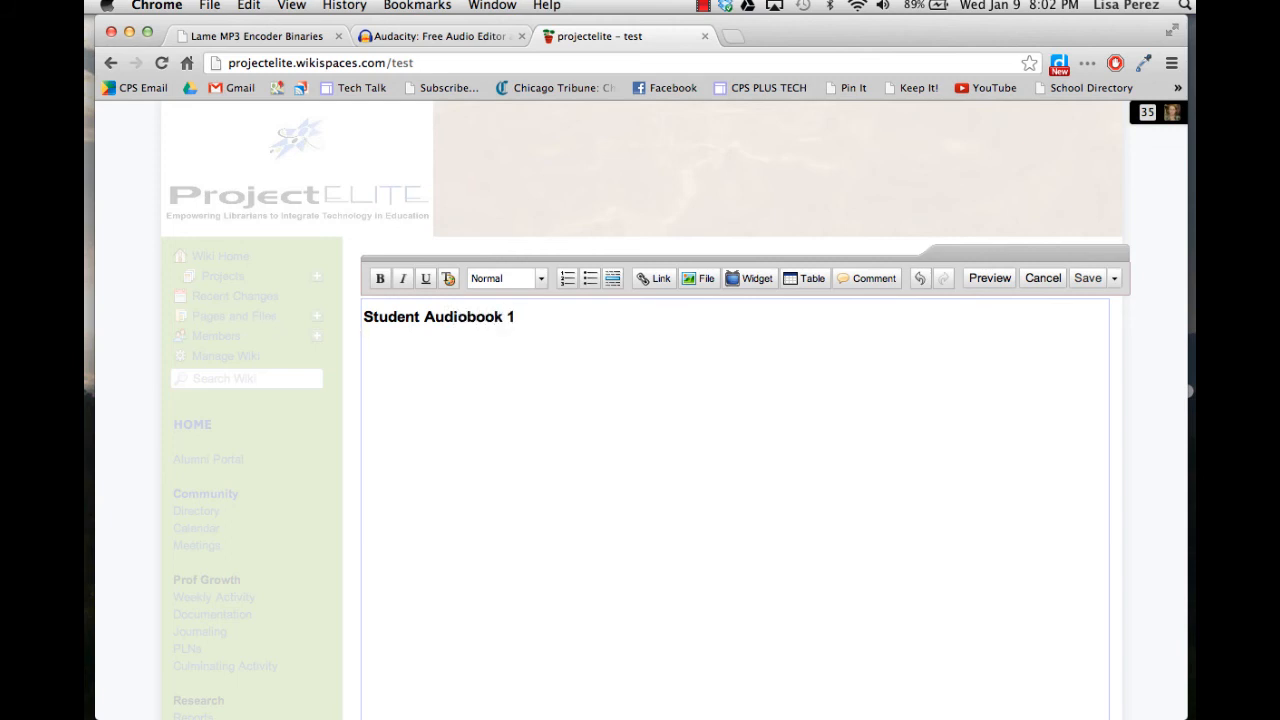
Upload Student4.mp3 from the Desktop, insert it into the wiki page below the heading and save the page.
click(699, 278)
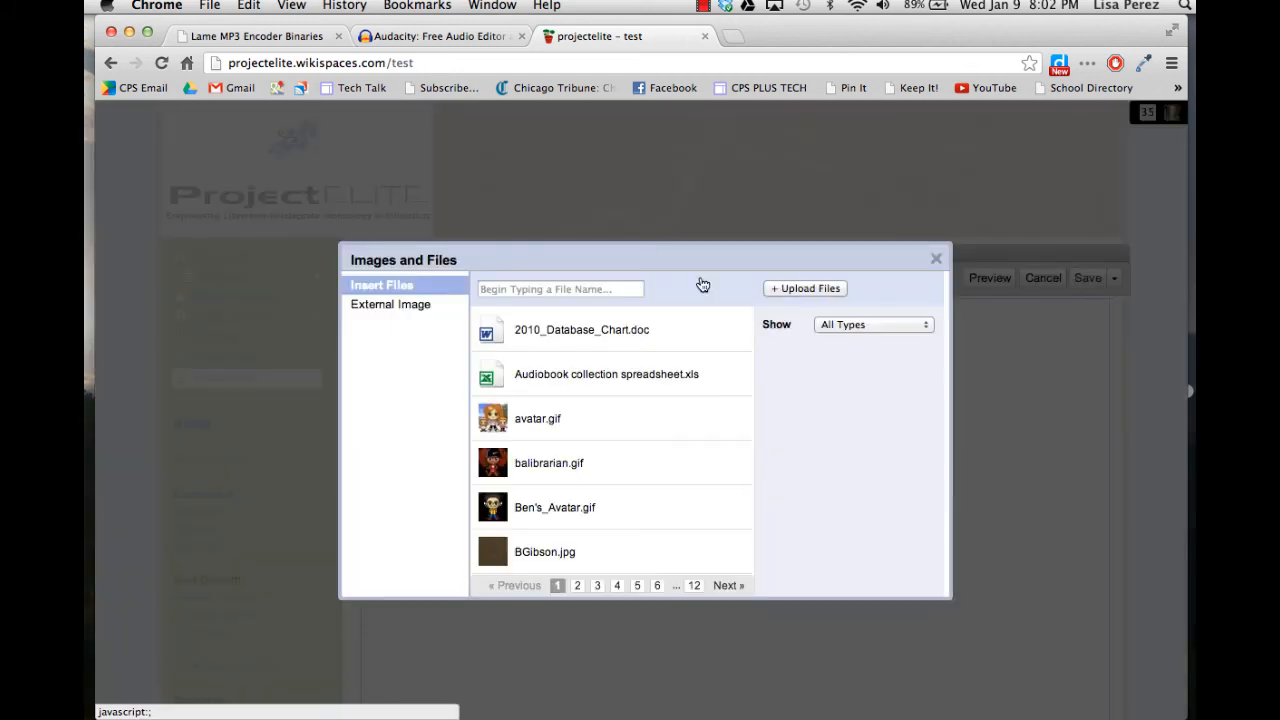
click(783, 291)
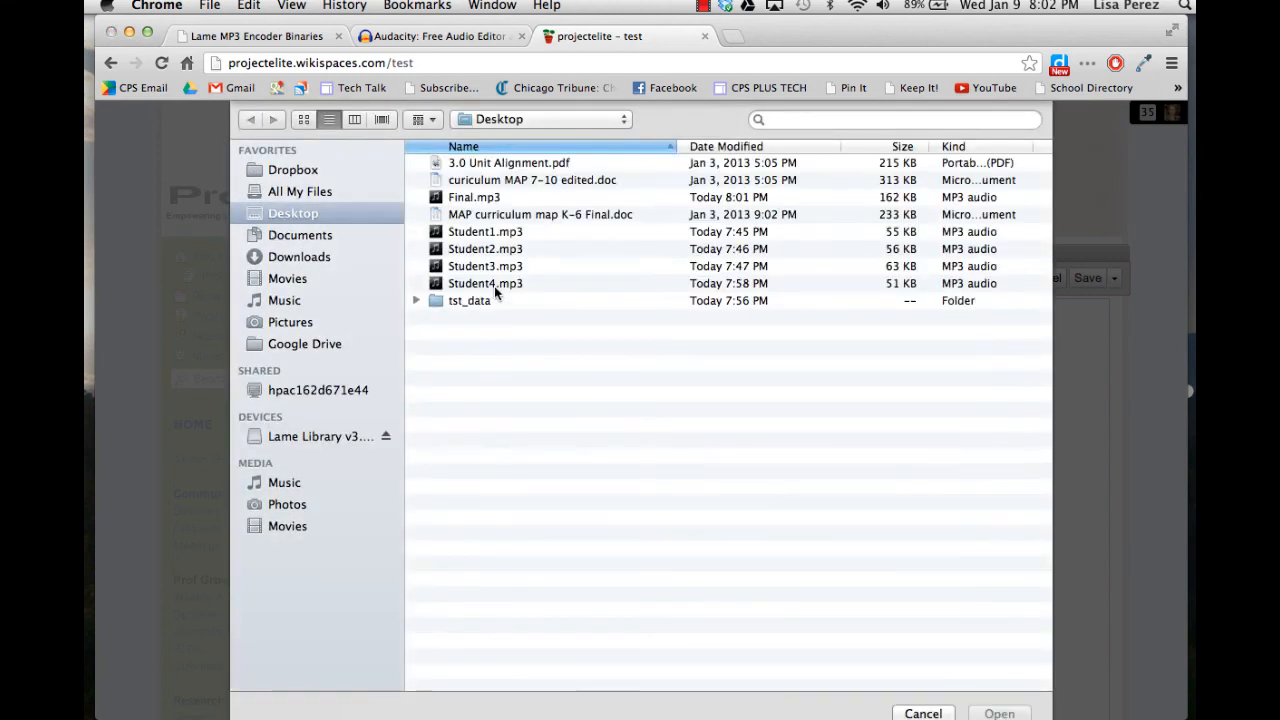
click(492, 282)
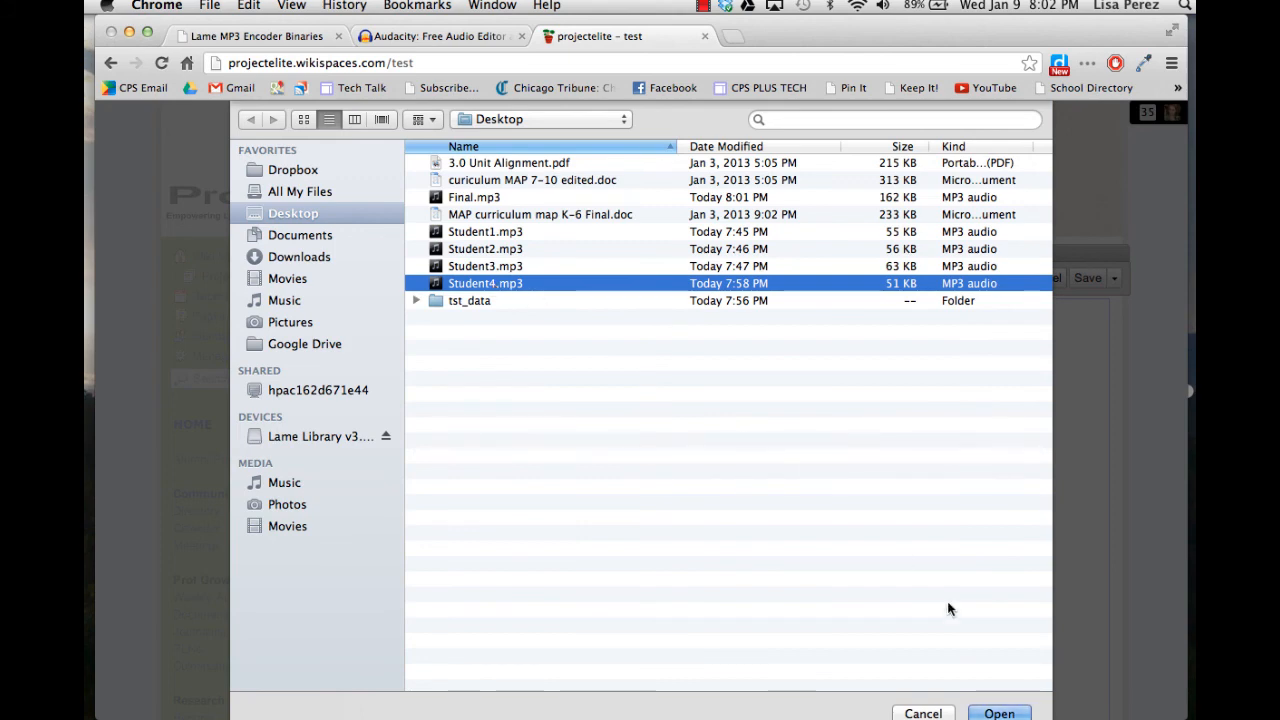
click(1000, 713)
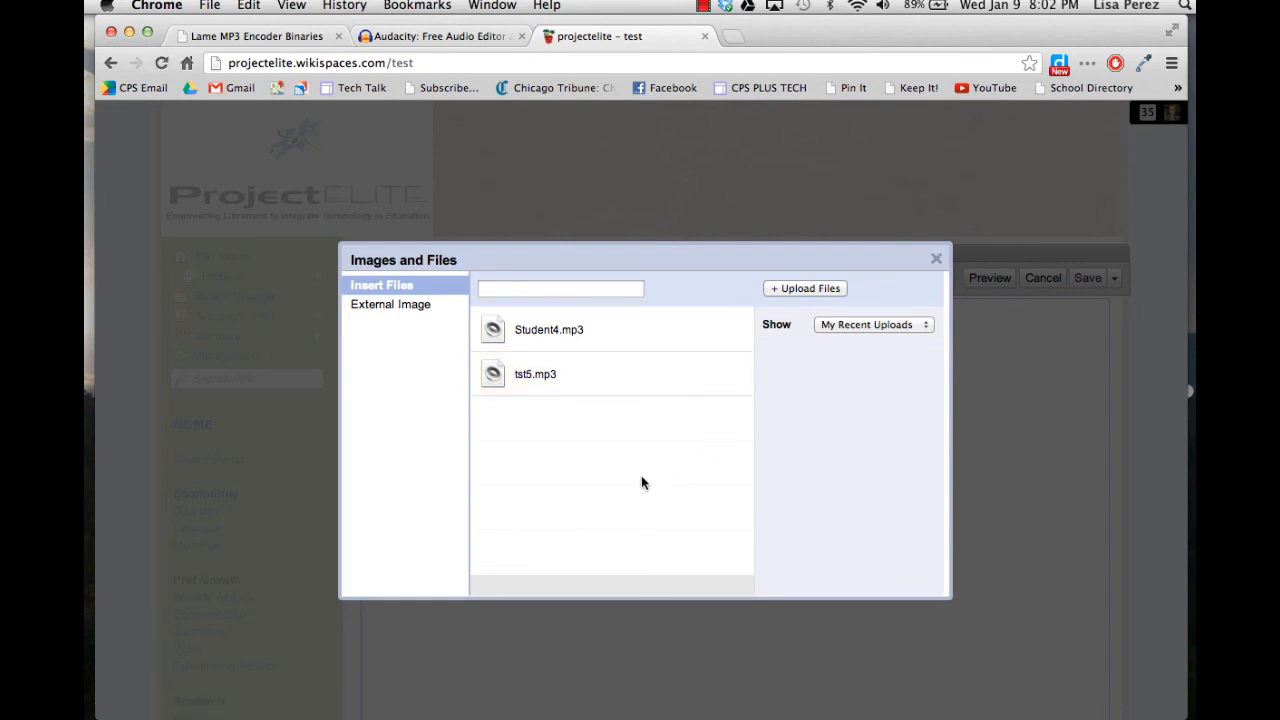
click(501, 335)
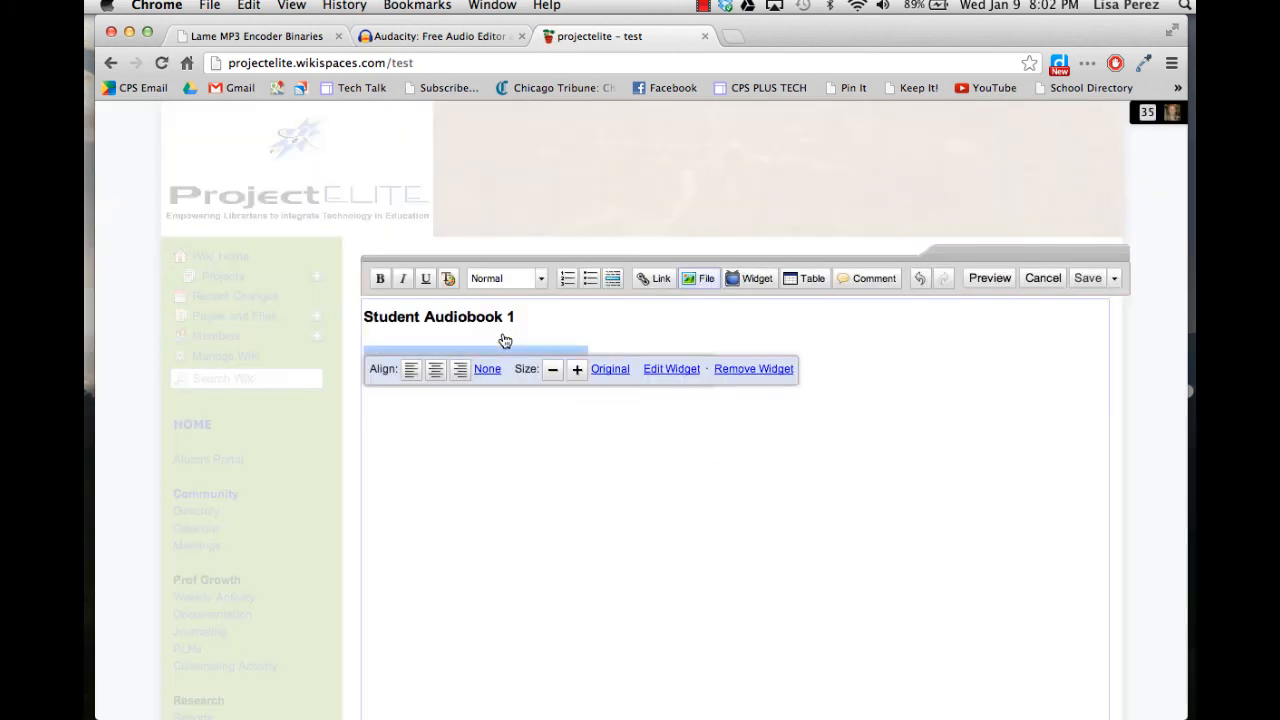
click(1086, 280)
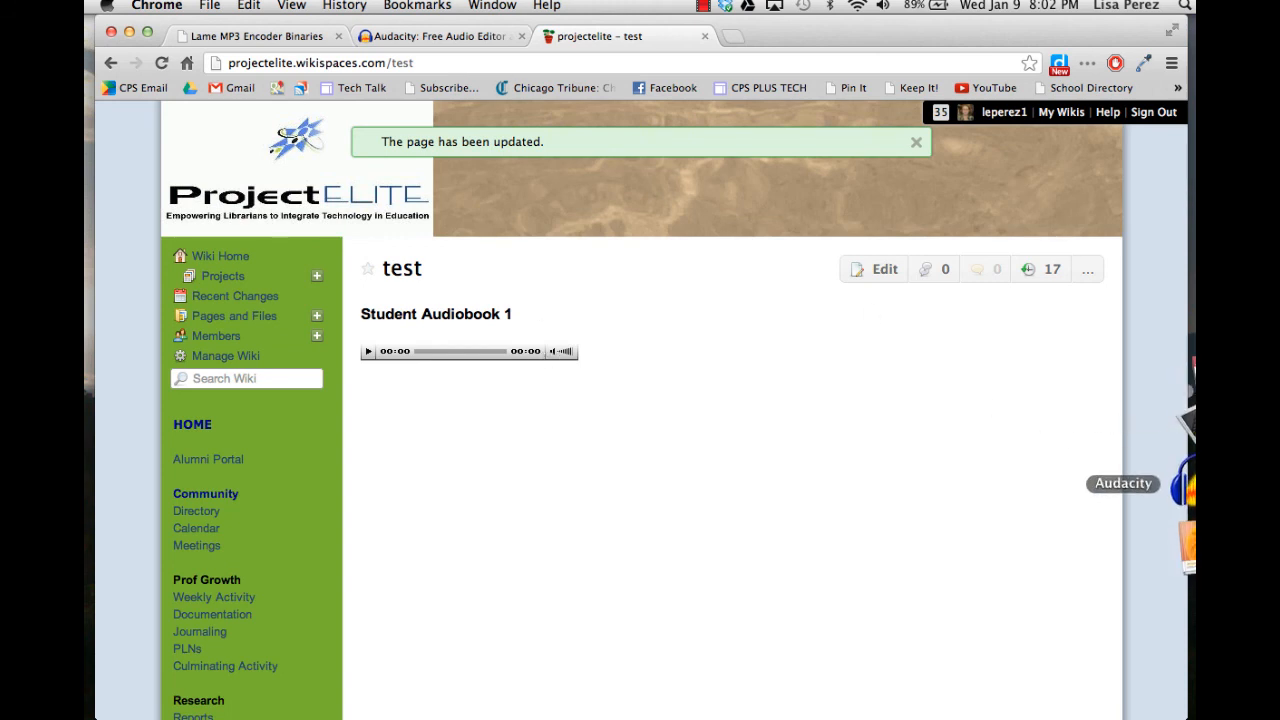
Switch back to Audacity, dismiss the welcome dialog and enlarge the window.
click(1191, 487)
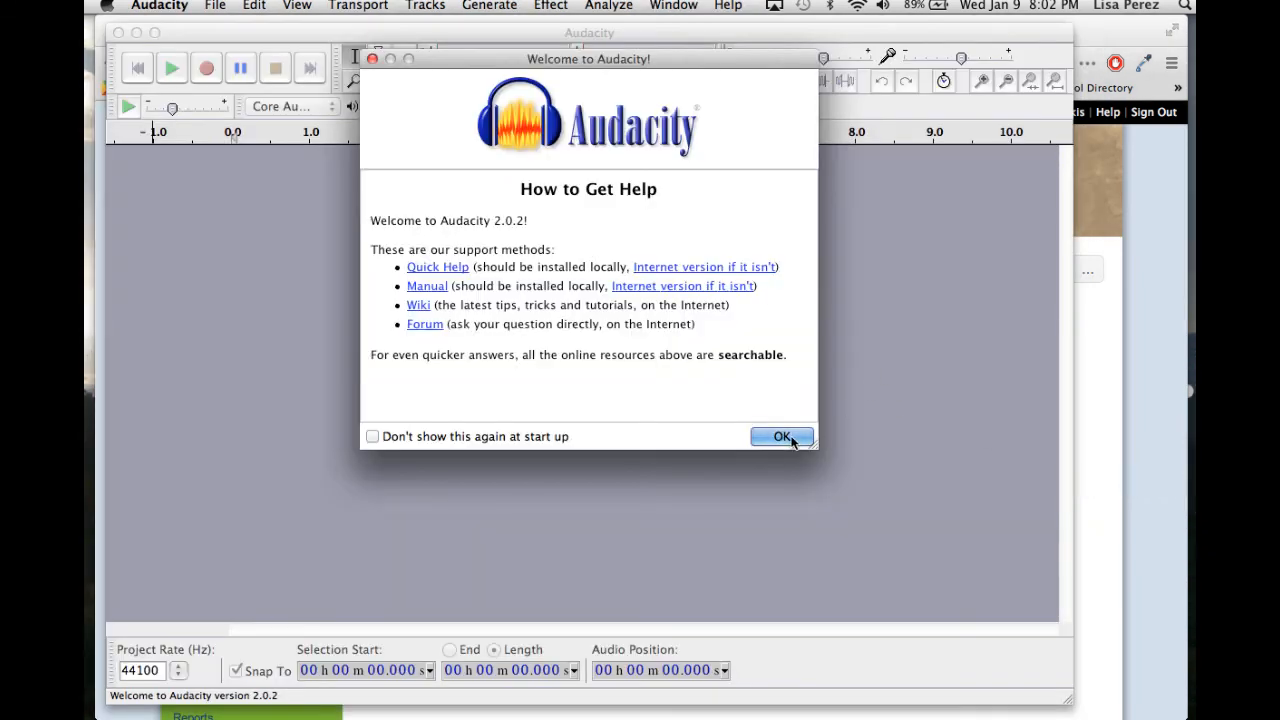
click(799, 438)
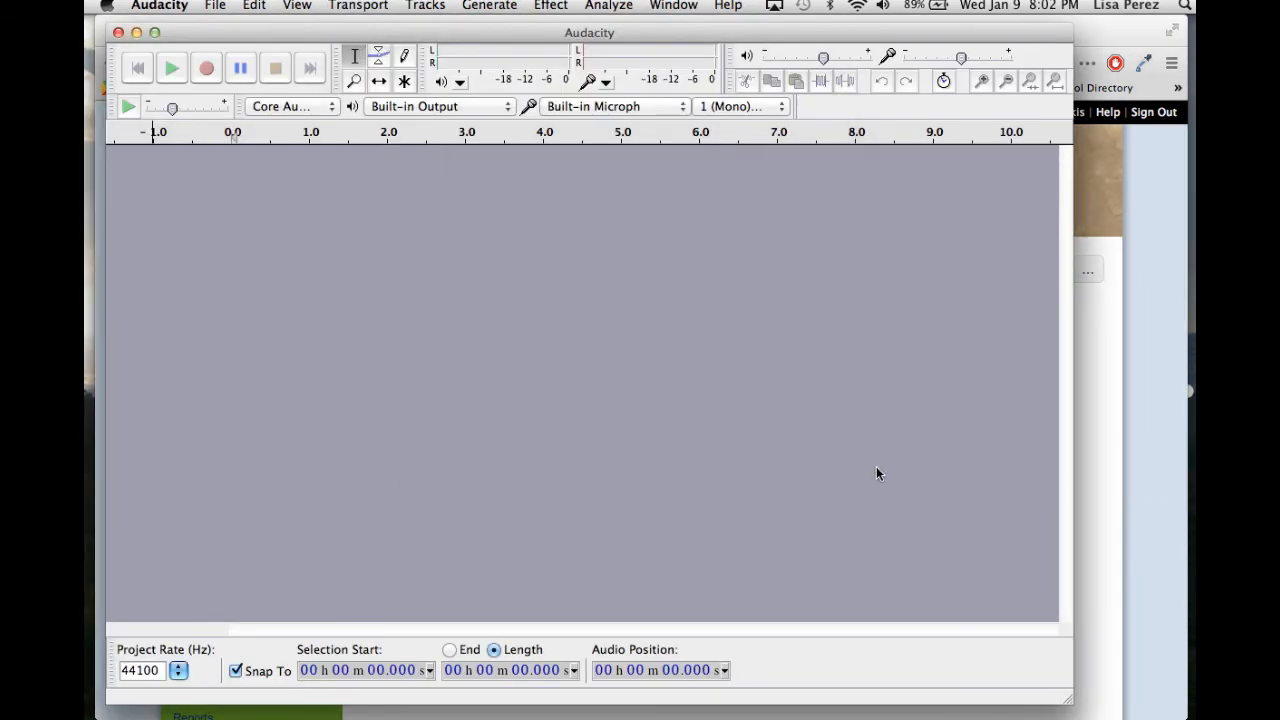
drag(1068, 702, 1184, 712)
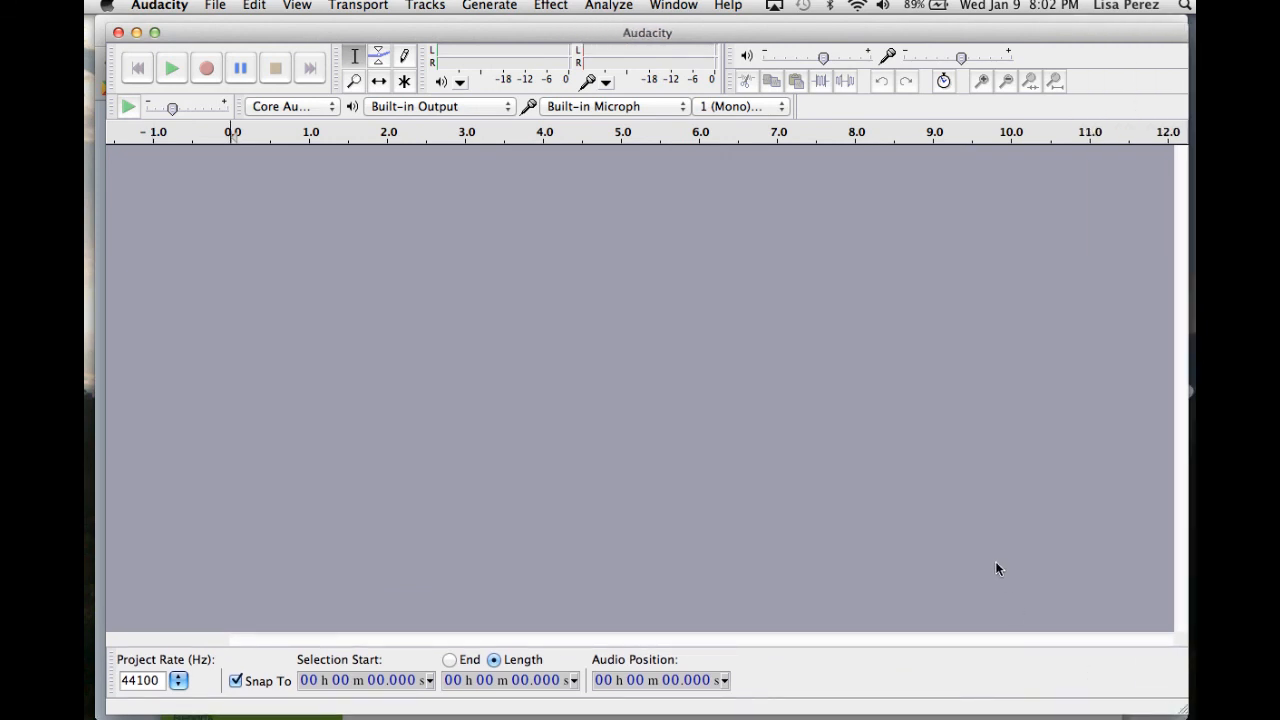